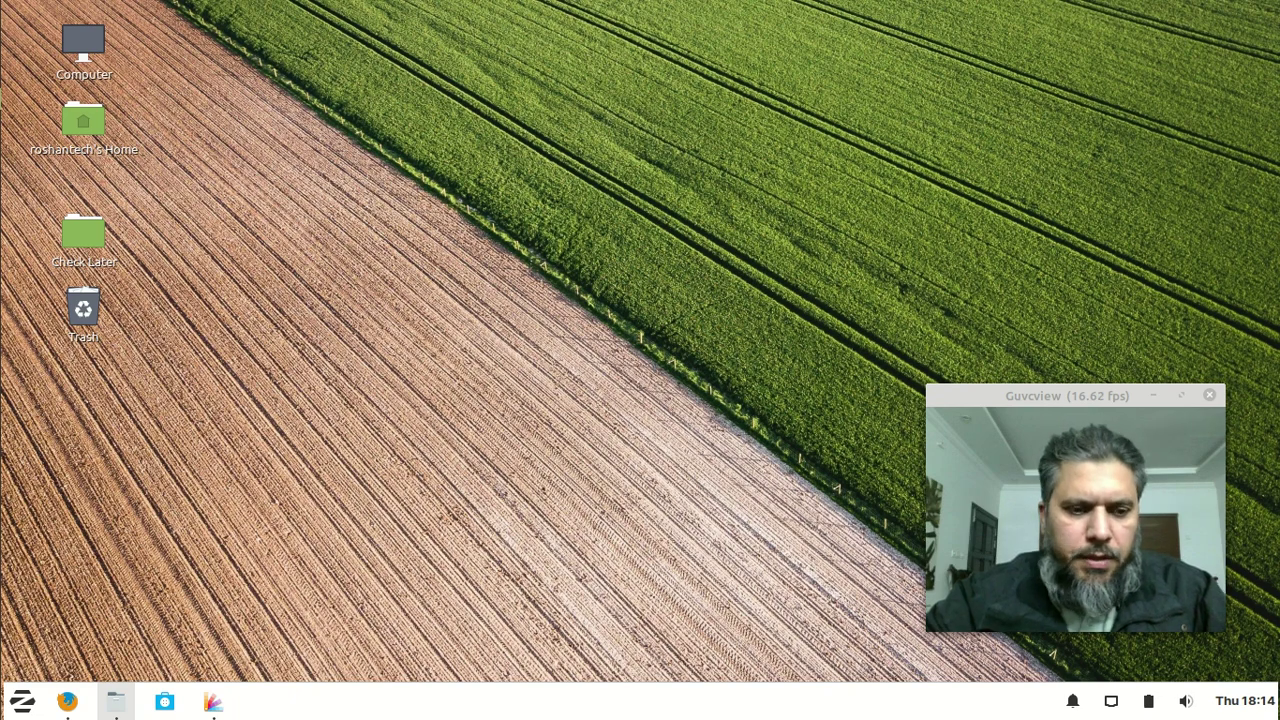
Step: Bring Firefox forward and scroll the eSite.pk article down to its embedded Zorin OS 15 review video
{"action": "left_click", "coordinate": [67, 702]}
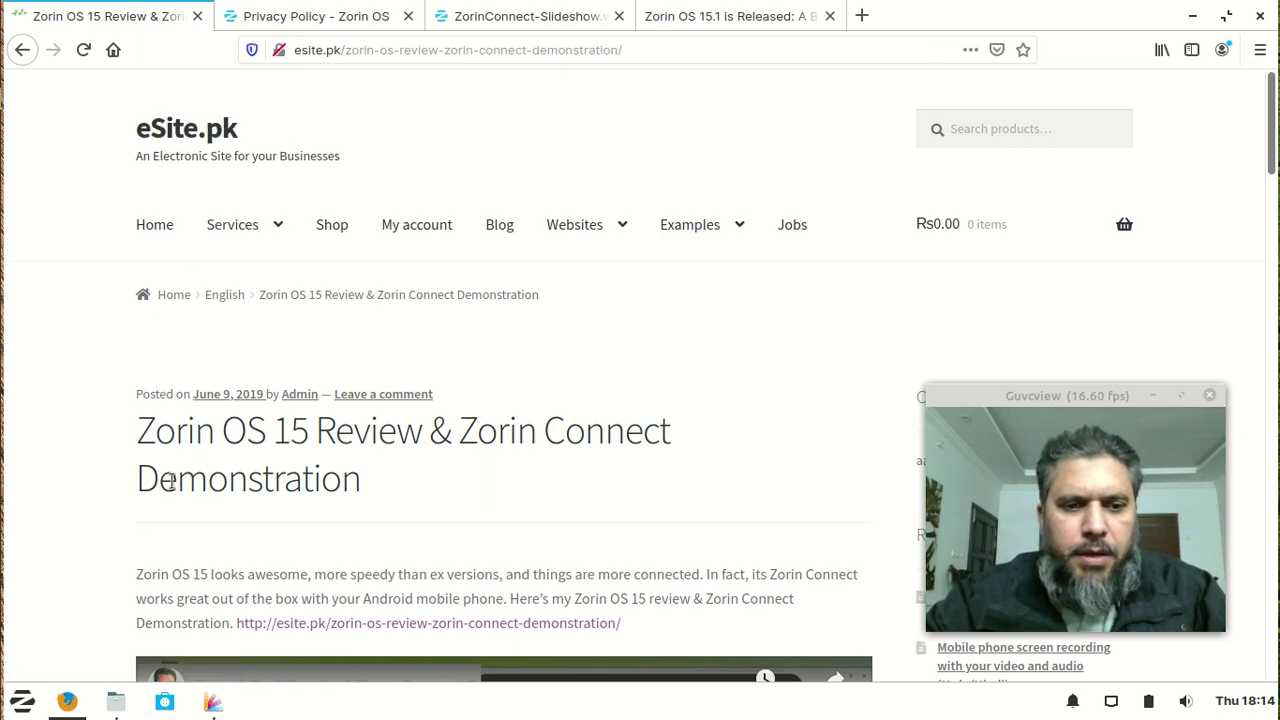
{"action": "scroll", "coordinate": [200, 470], "scroll_direction": "down", "scroll_amount": 3}
{"action": "scroll", "coordinate": [206, 470], "scroll_direction": "down", "scroll_amount": 1}
{"action": "scroll", "coordinate": [207, 480], "scroll_direction": "down", "scroll_amount": 1}
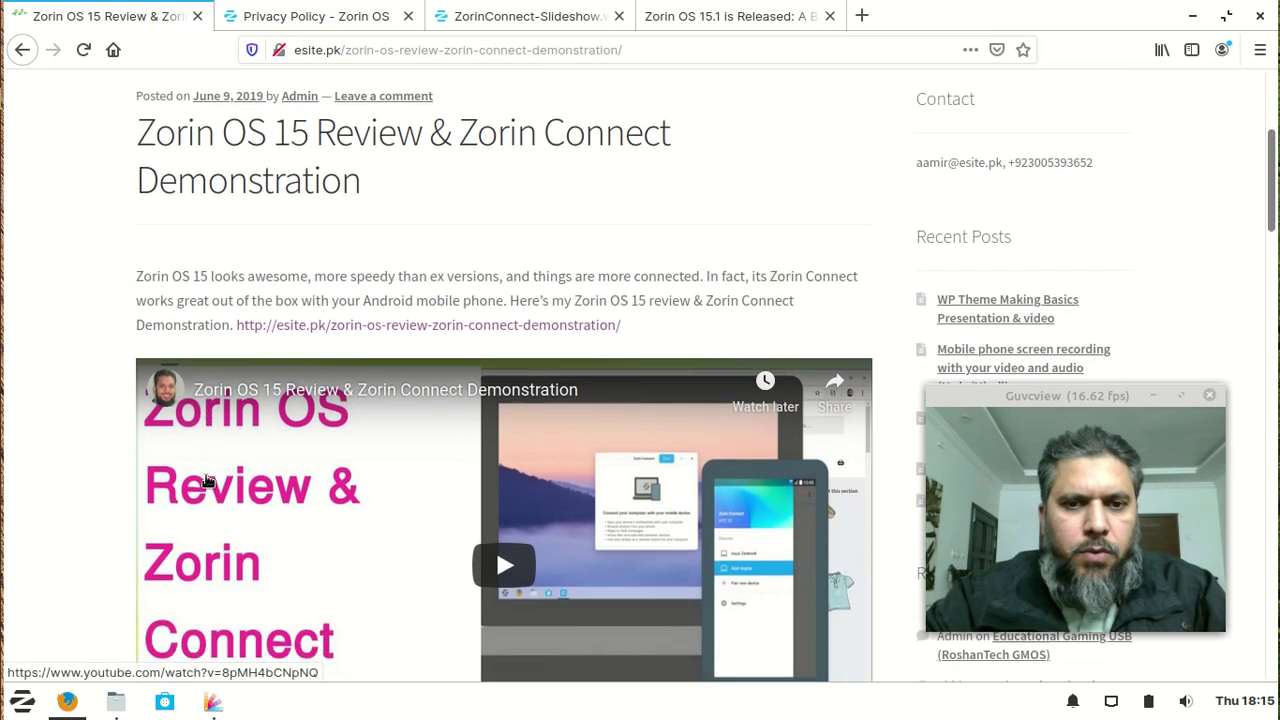
{"action": "scroll", "coordinate": [207, 482], "scroll_direction": "down", "scroll_amount": 1}
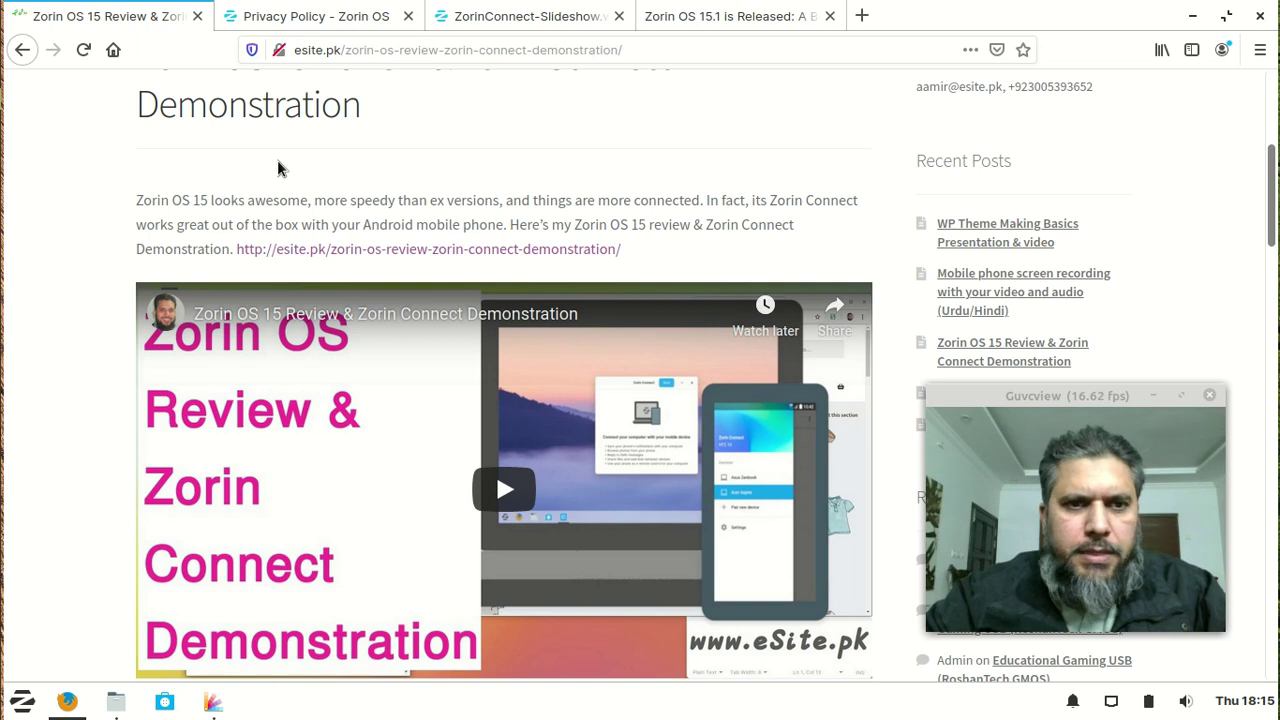
Step: Switch to the 'Privacy Policy - Zorin OS' tab to see its Census section
{"action": "left_click", "coordinate": [311, 16]}
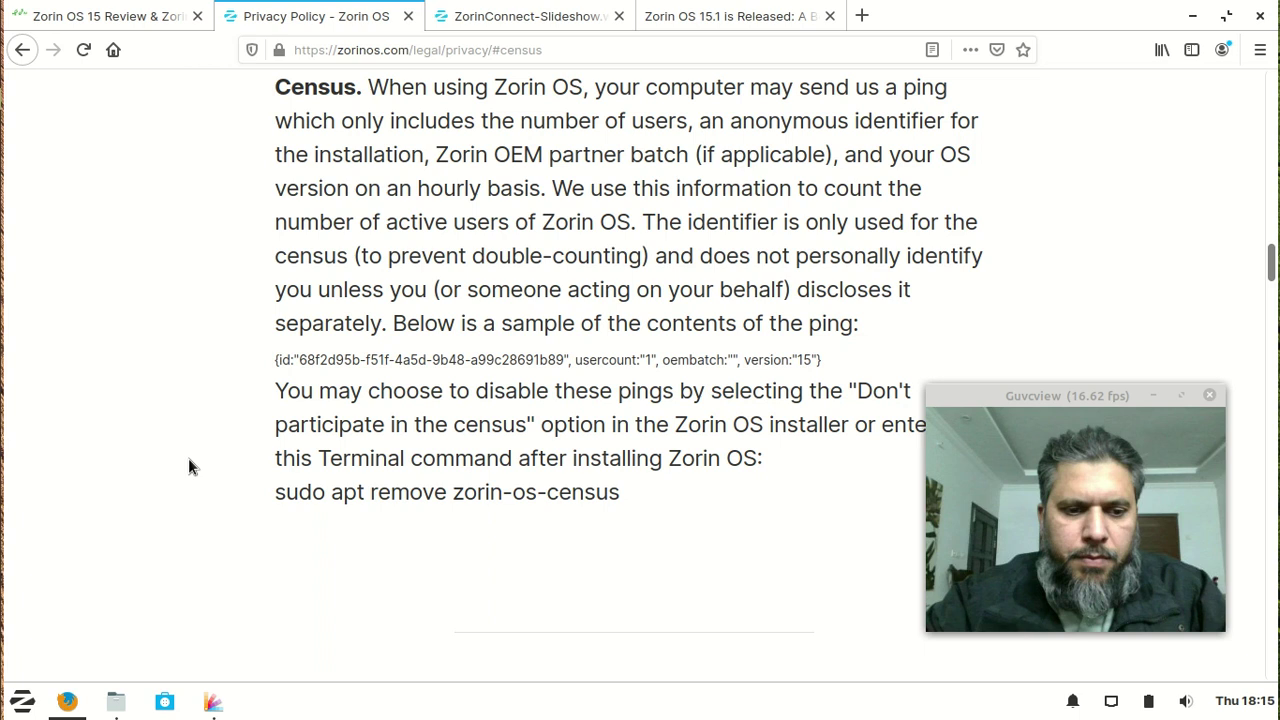
{"action": "mouse_move", "coordinate": [116, 702]}
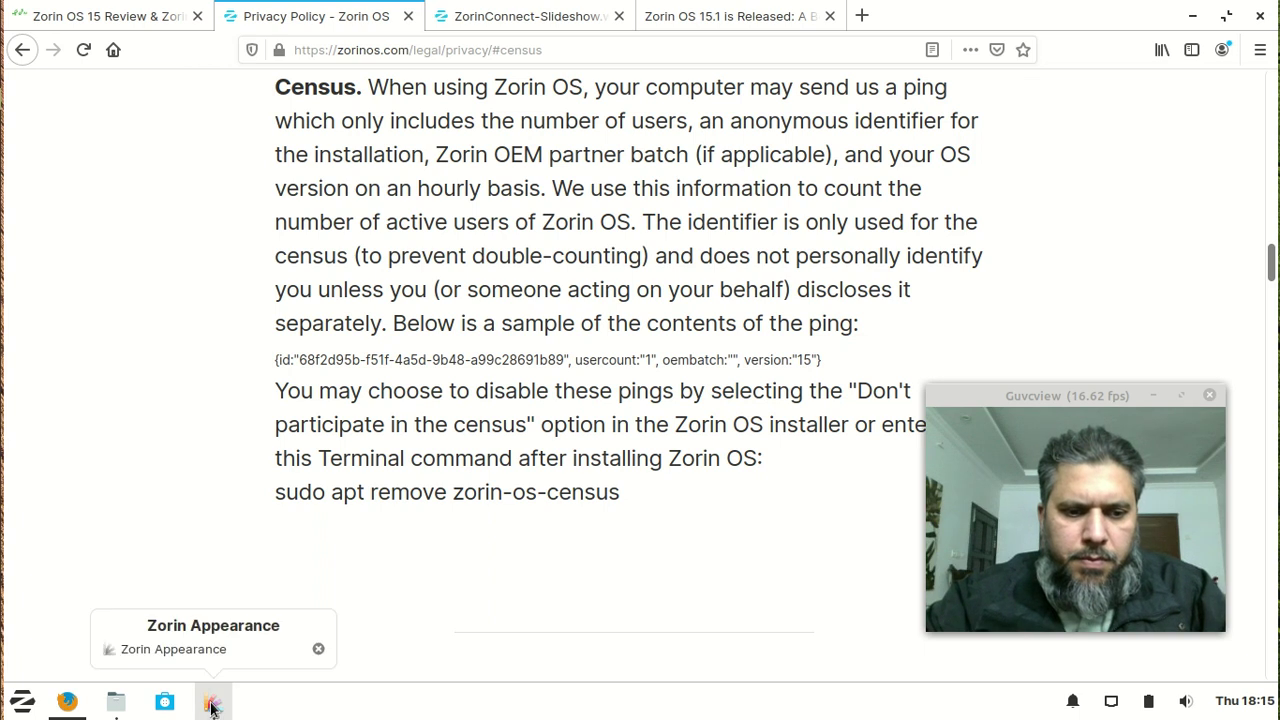
Step: View Census.png from sf_sDownloads in Image Viewer, then close the viewer
{"action": "left_click", "coordinate": [122, 706]}
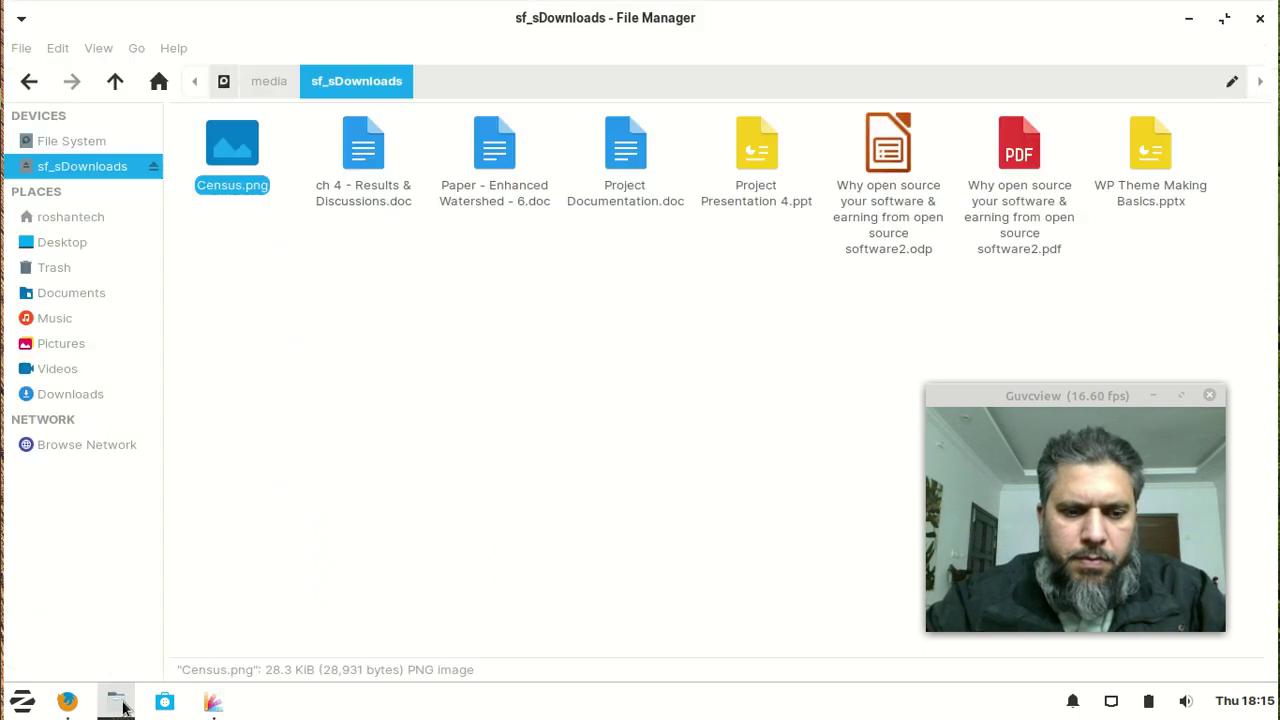
{"action": "double_click", "coordinate": [235, 158]}
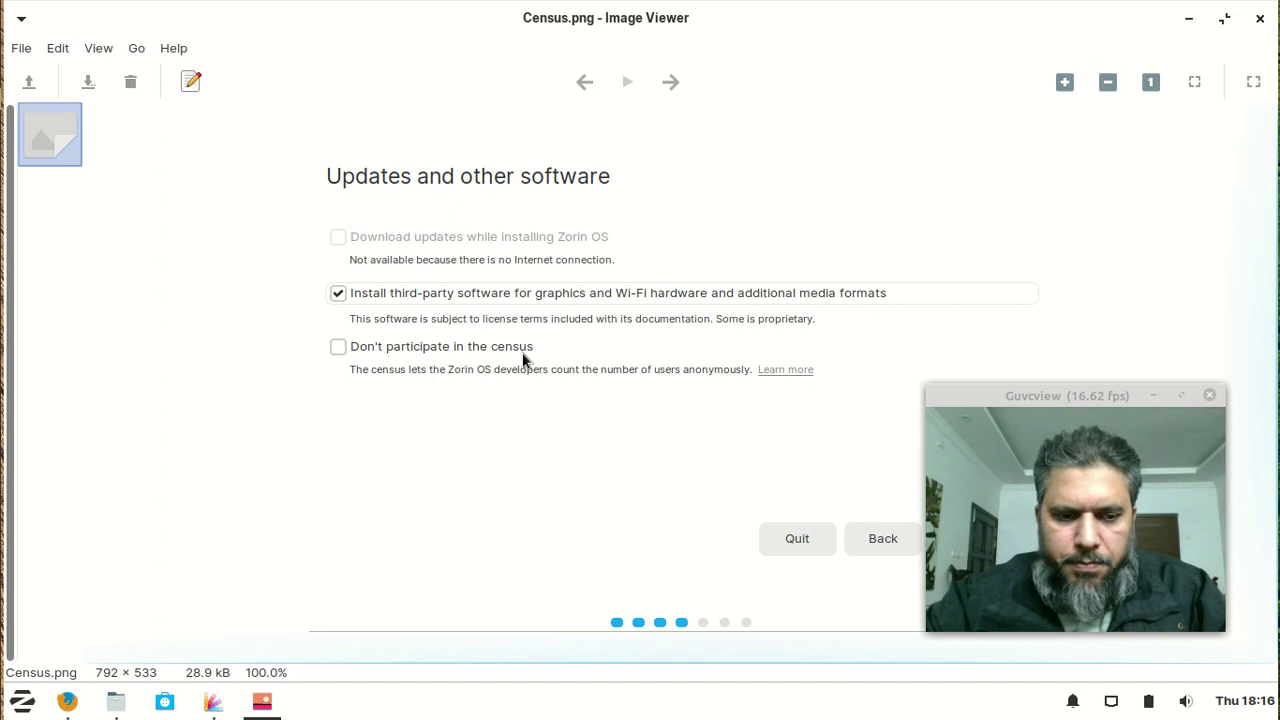
{"action": "left_click", "coordinate": [1260, 20]}
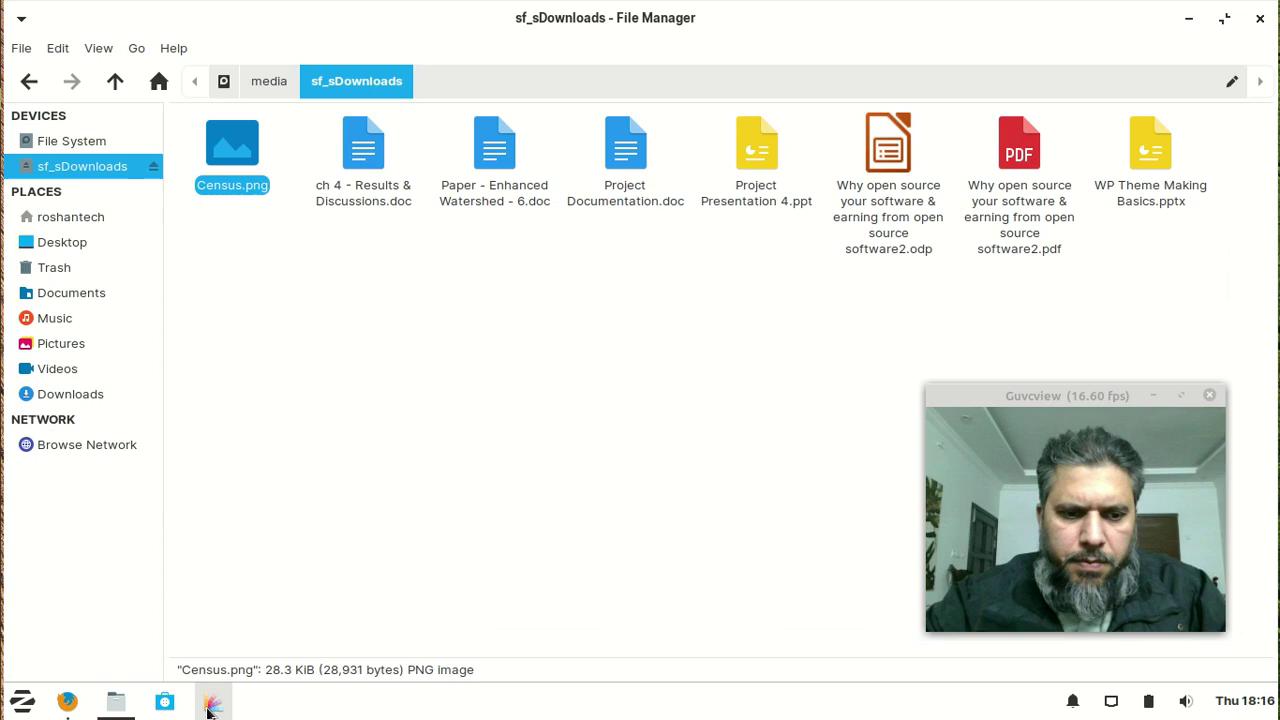
{"action": "left_click", "coordinate": [67, 701]}
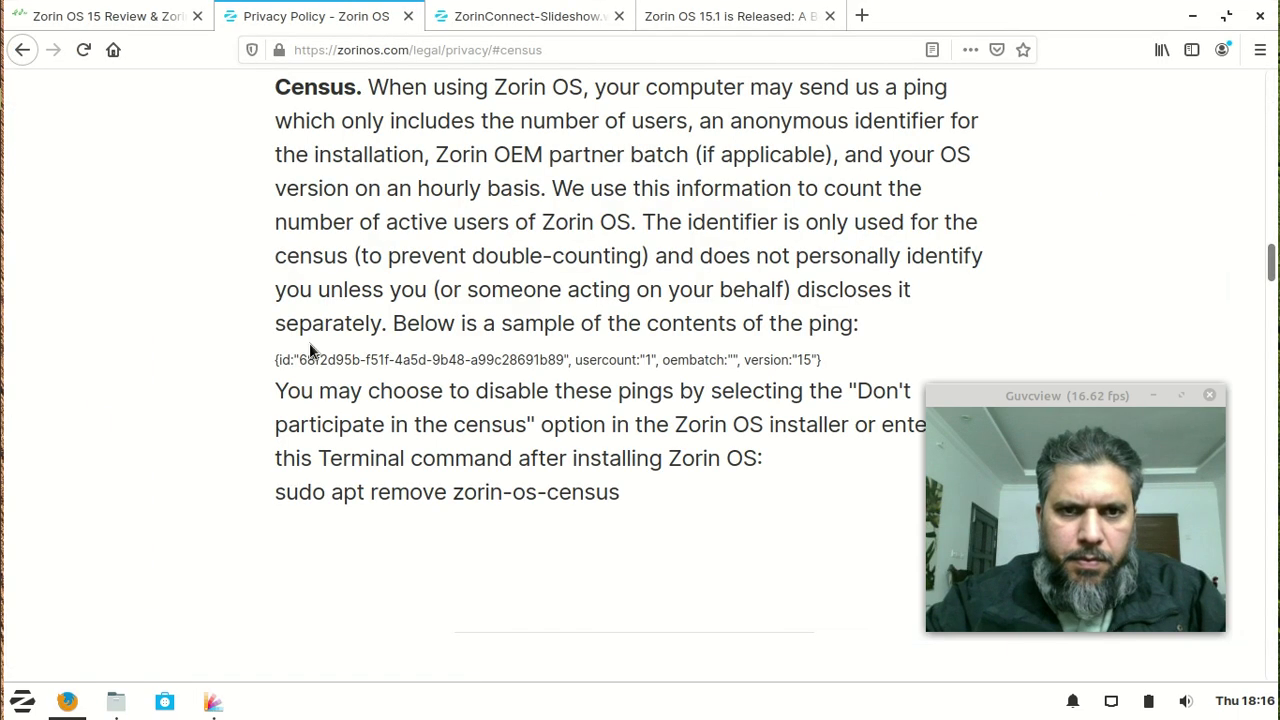
{"action": "left_click", "coordinate": [478, 12]}
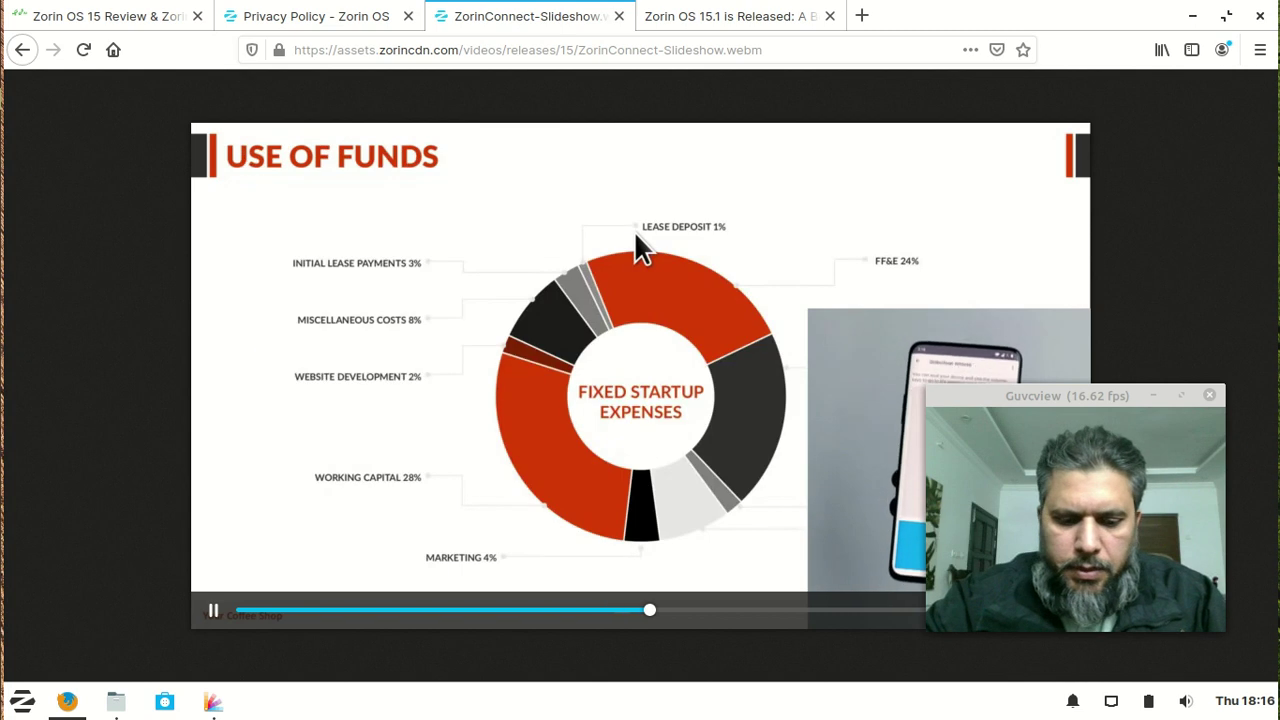
{"action": "left_click_drag", "start_coordinate": [1044, 398], "coordinate": [1093, 436]}
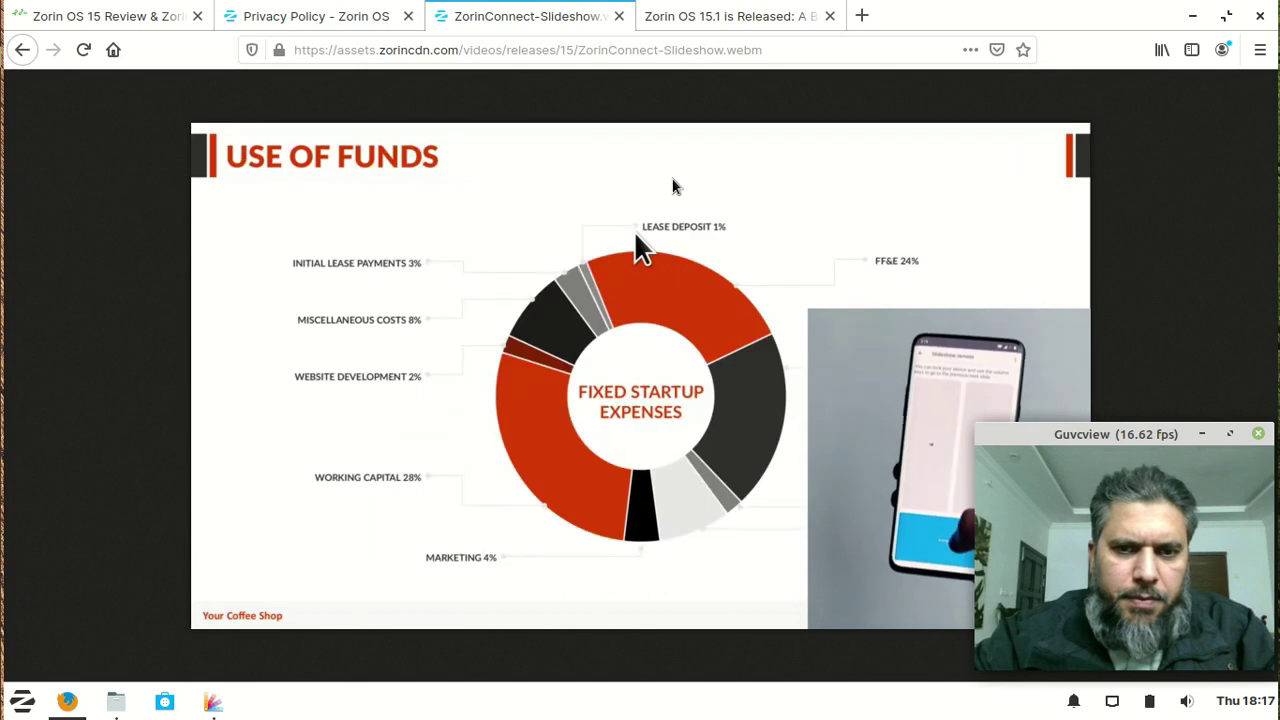
{"action": "left_click", "coordinate": [1190, 17]}
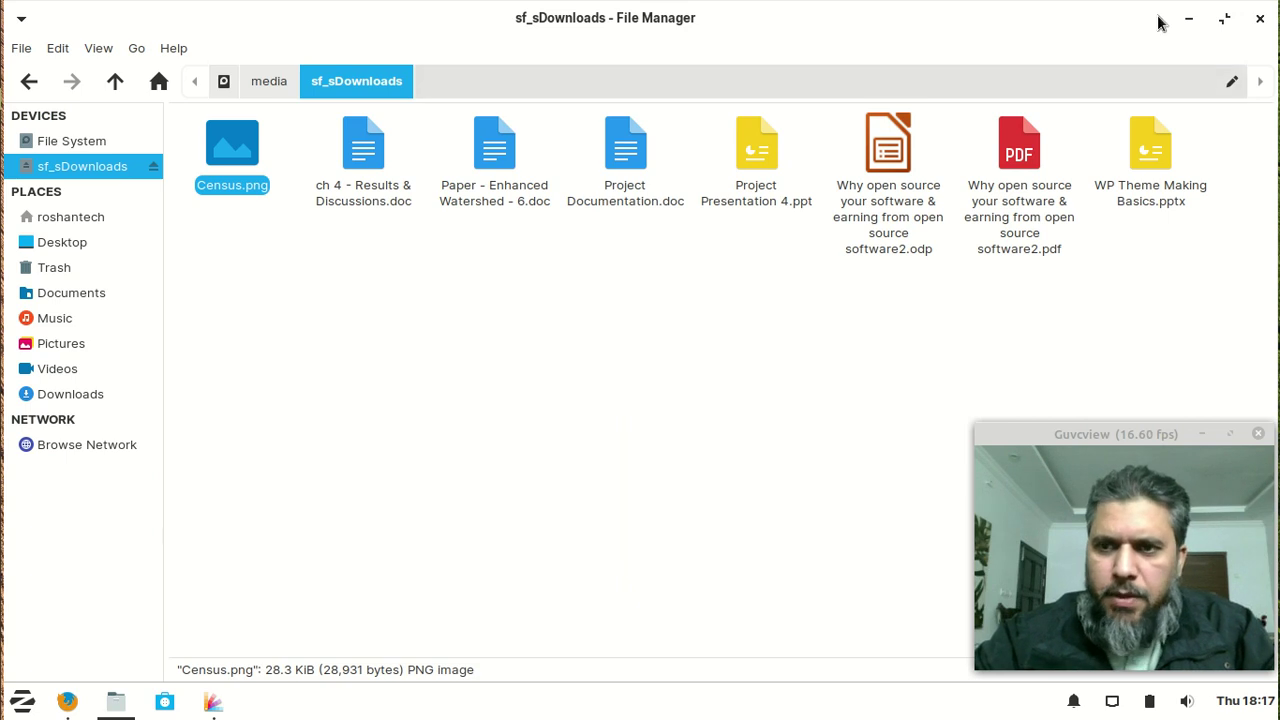
Step: Minimize and restore the file manager, then select 'ch 4 - Results & Discussions.doc'
{"action": "left_click", "coordinate": [1190, 18]}
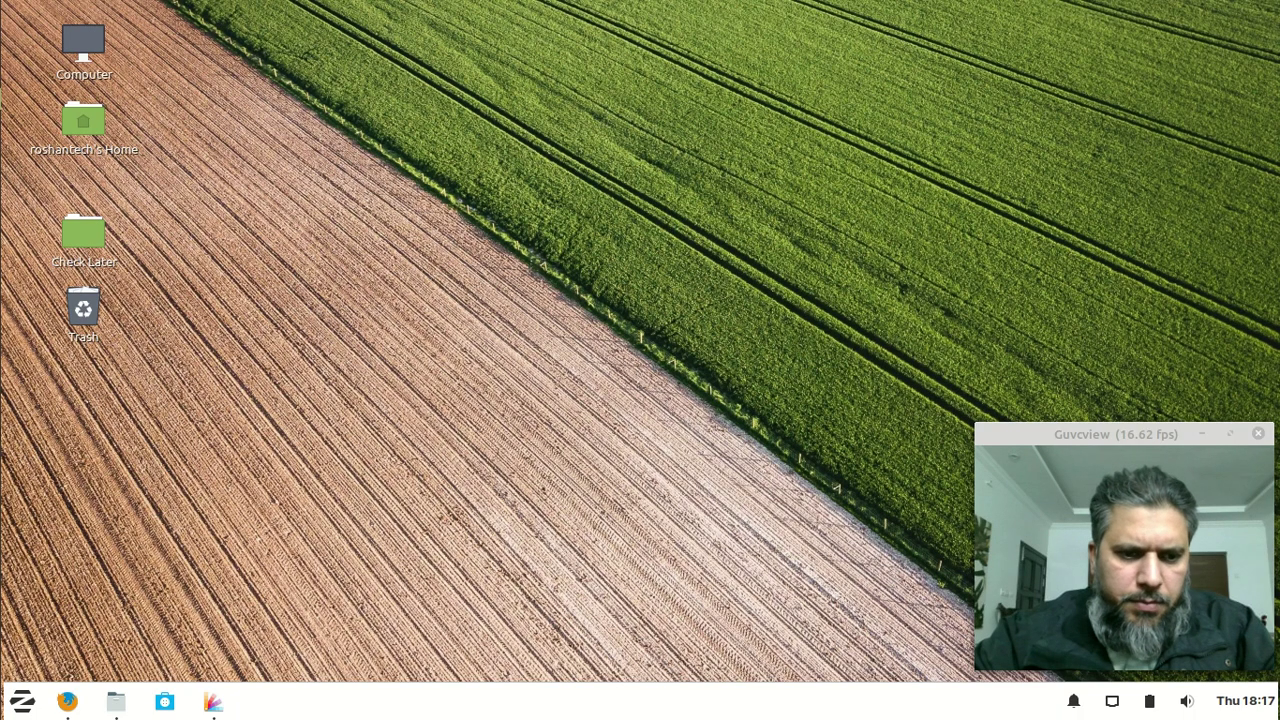
{"action": "left_click", "coordinate": [121, 706]}
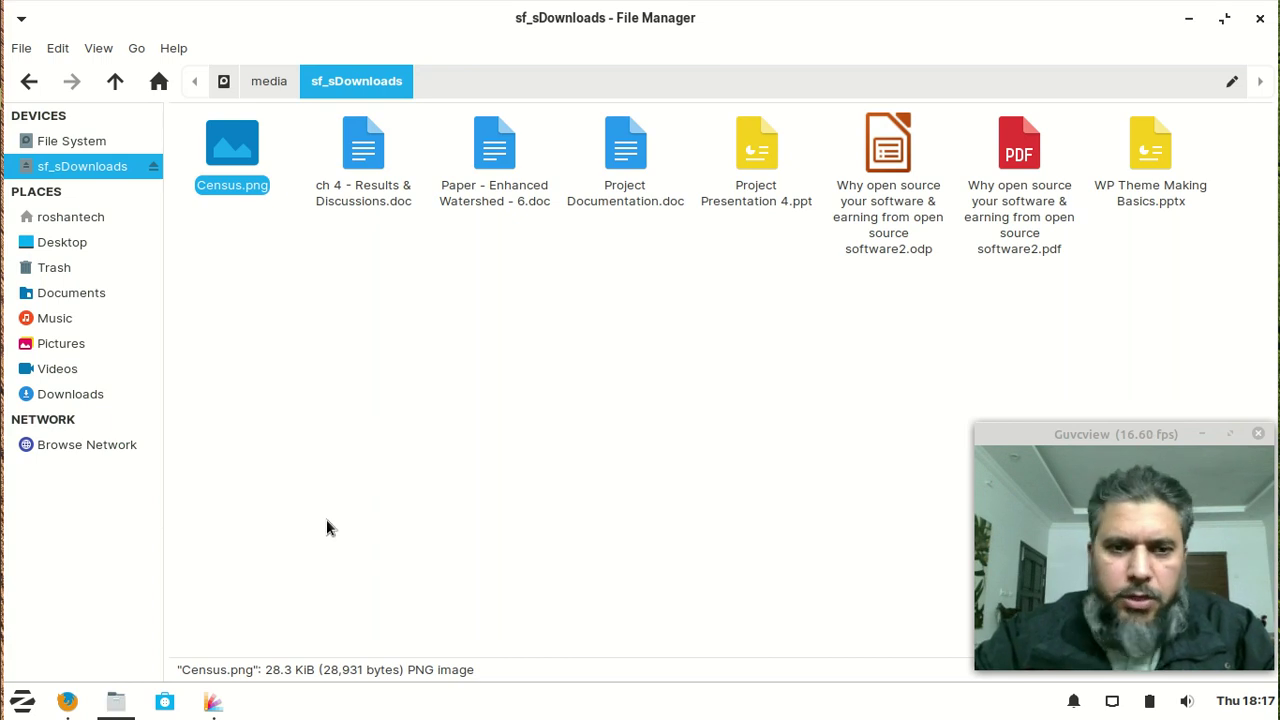
{"action": "left_click", "coordinate": [365, 176]}
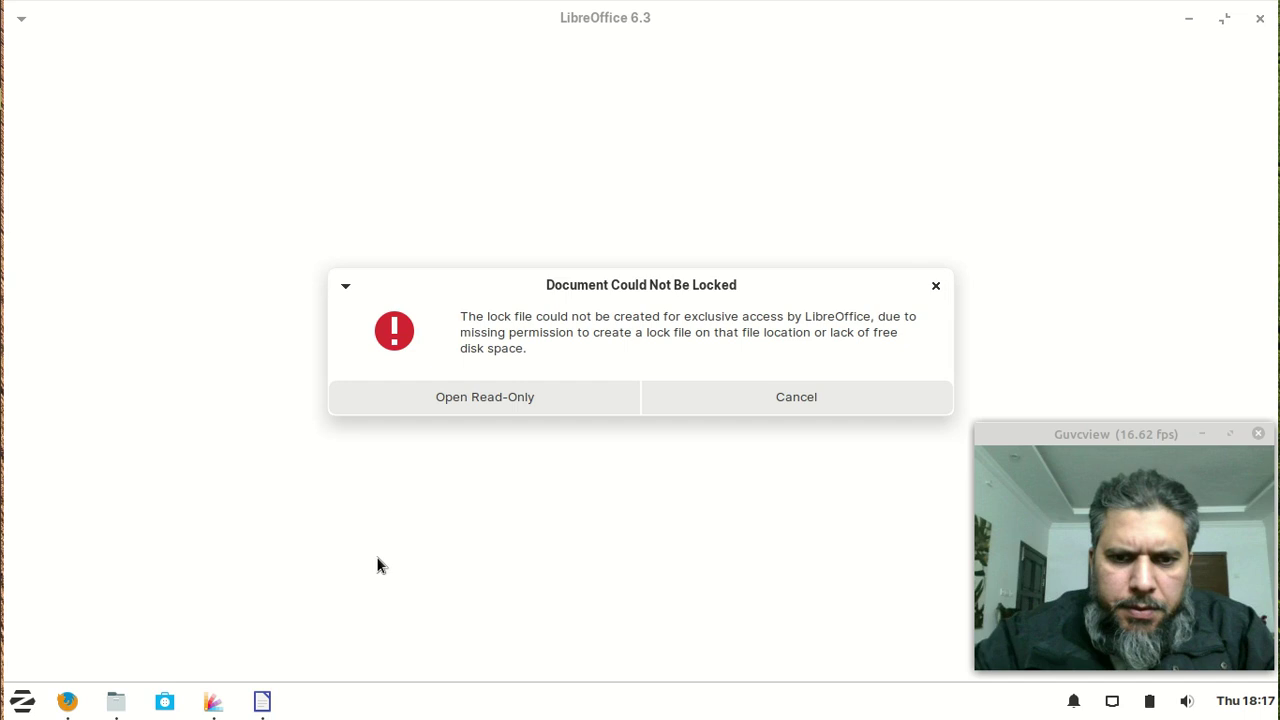
Step: Open the ch 4 document read-only and scroll through its opening pages
{"action": "left_click", "coordinate": [452, 405]}
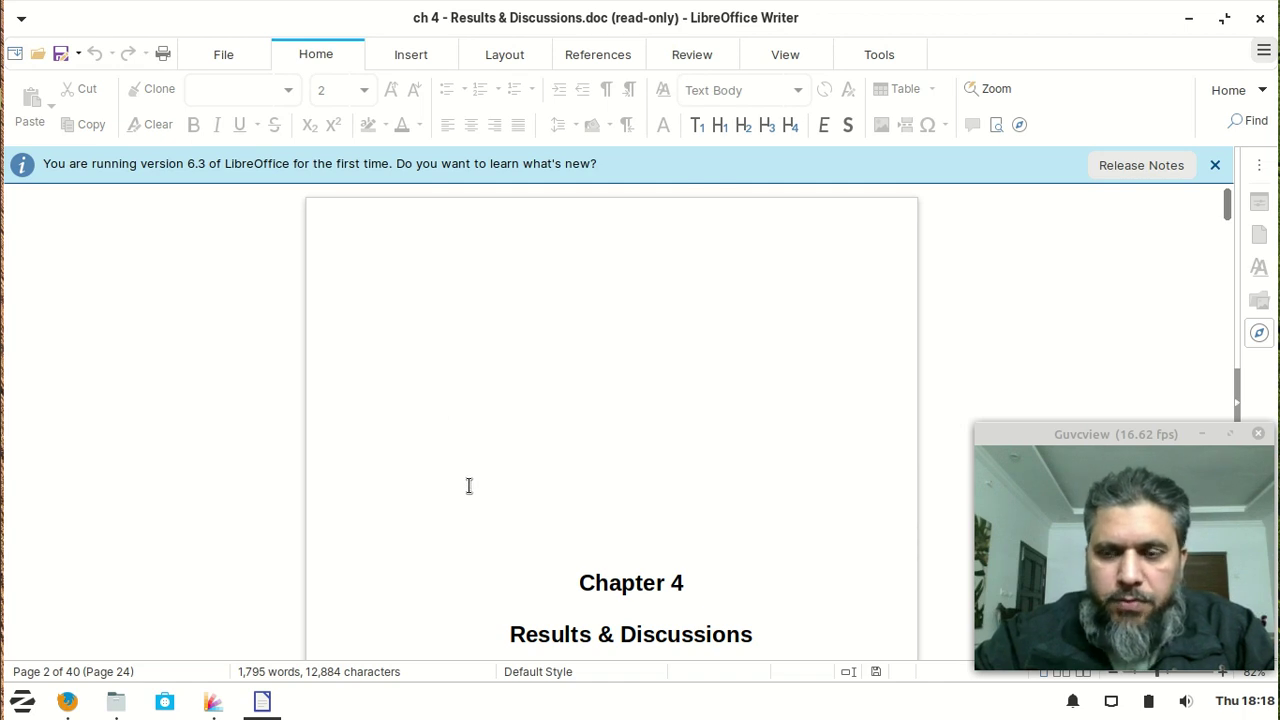
{"action": "scroll", "coordinate": [469, 485], "scroll_direction": "down", "scroll_amount": 3}
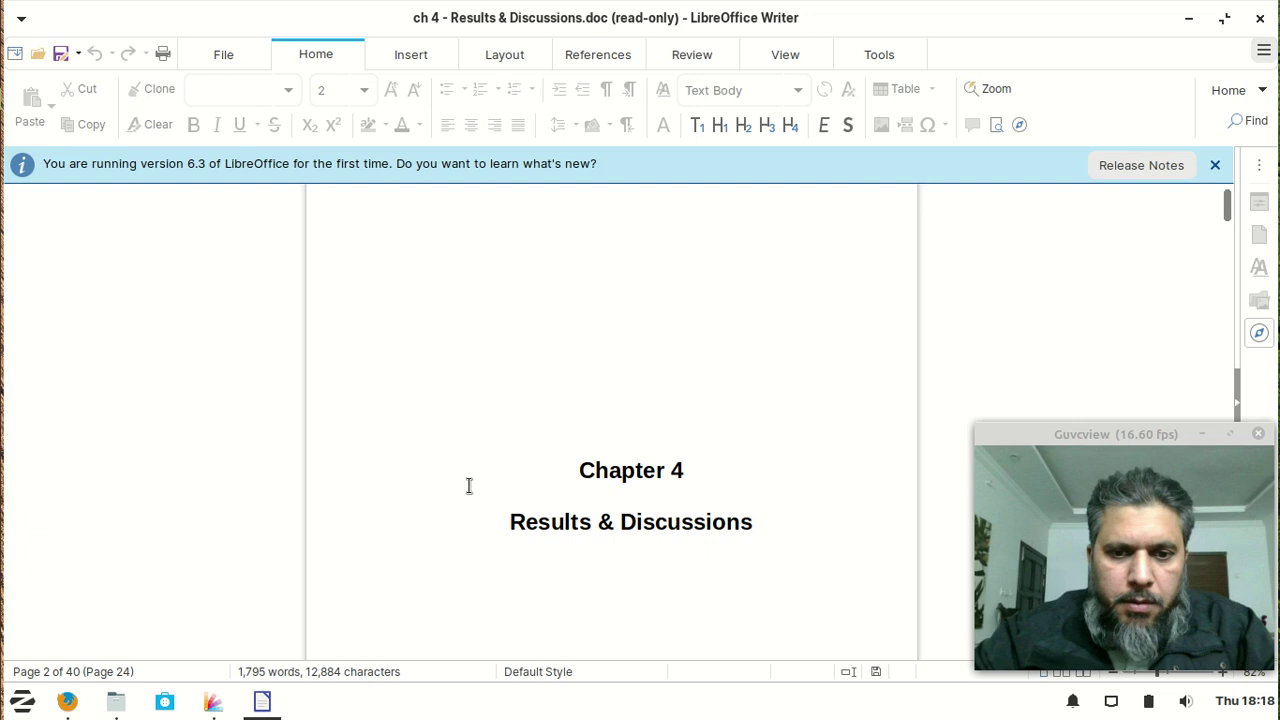
{"action": "scroll", "coordinate": [469, 485], "scroll_direction": "down", "scroll_amount": 1}
{"action": "scroll", "coordinate": [469, 485], "scroll_direction": "down", "scroll_amount": 1}
{"action": "scroll", "coordinate": [469, 485], "scroll_direction": "down", "scroll_amount": 2}
{"action": "scroll", "coordinate": [469, 485], "scroll_direction": "down", "scroll_amount": 2}
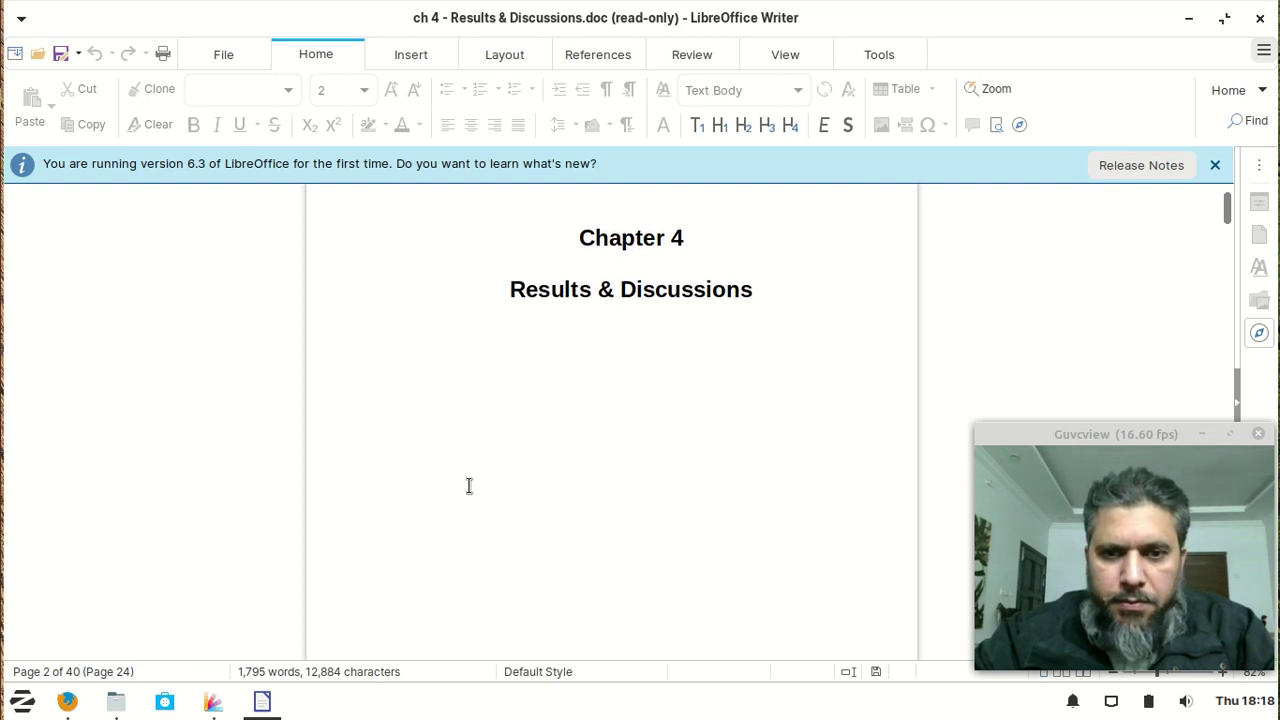
{"action": "scroll", "coordinate": [469, 485], "scroll_direction": "down", "scroll_amount": 1}
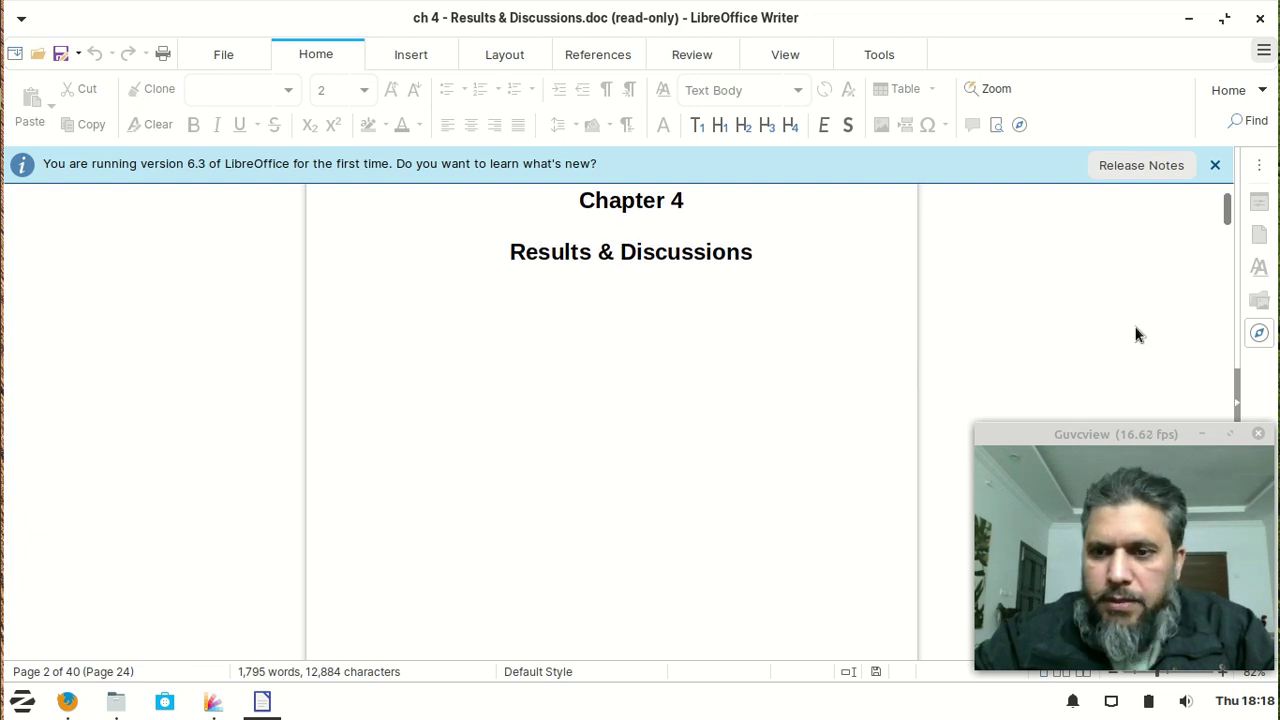
Step: Dismiss both infobars, read down to the segmentation code, check the Save options, and close Writer
{"action": "left_click", "coordinate": [1214, 166]}
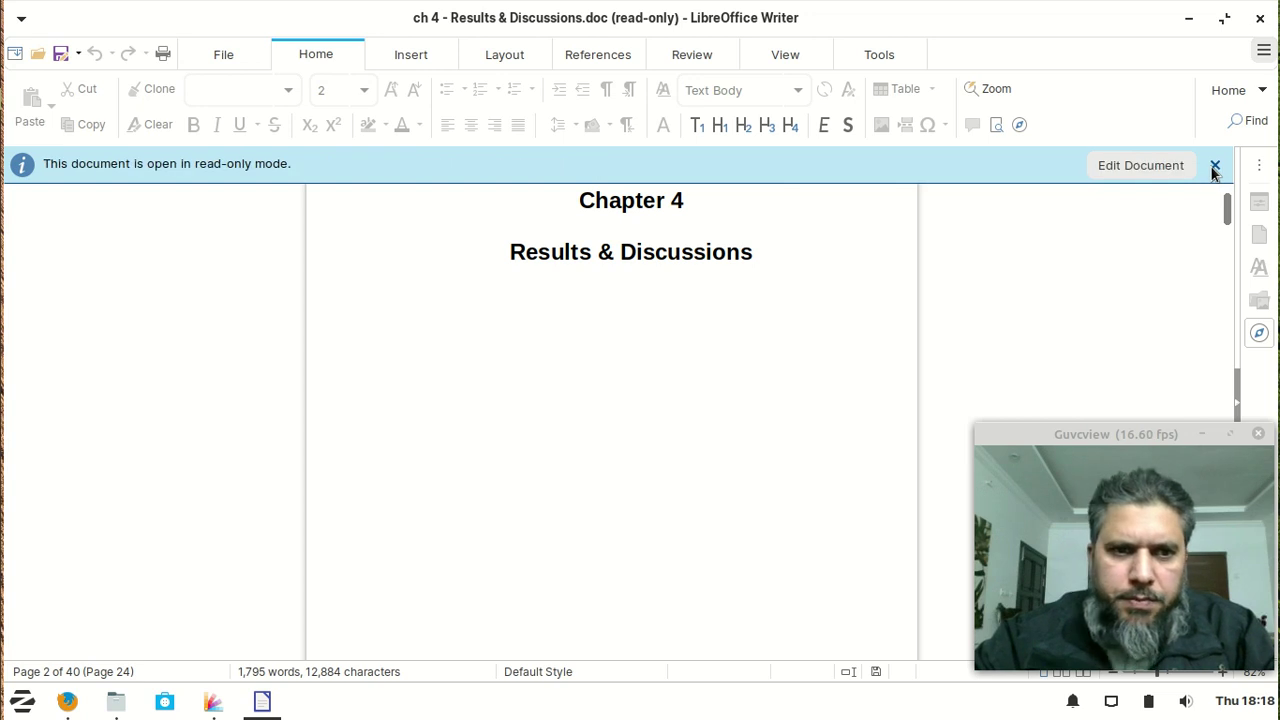
{"action": "left_click", "coordinate": [1214, 166]}
{"action": "scroll", "coordinate": [673, 418], "scroll_direction": "down", "scroll_amount": 10}
{"action": "scroll", "coordinate": [673, 418], "scroll_direction": "down", "scroll_amount": 7}
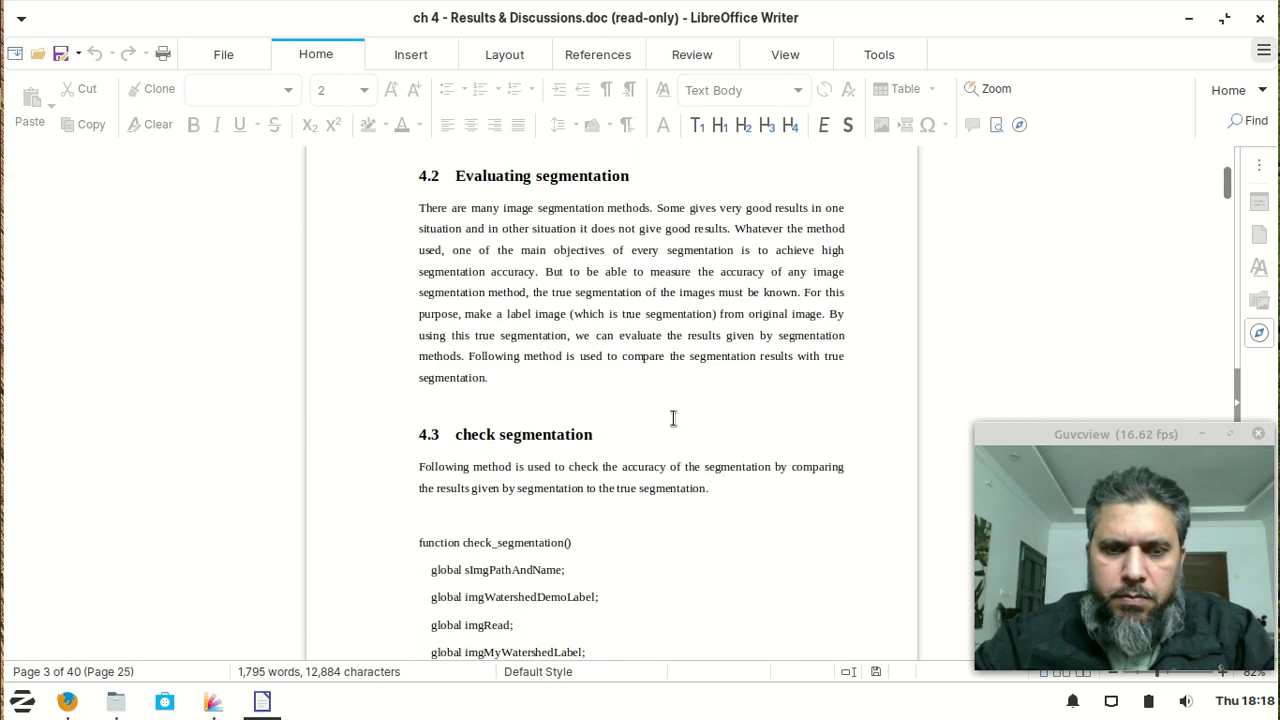
{"action": "scroll", "coordinate": [673, 418], "scroll_direction": "down", "scroll_amount": 4}
{"action": "scroll", "coordinate": [673, 418], "scroll_direction": "down", "scroll_amount": 2}
{"action": "scroll", "coordinate": [673, 418], "scroll_direction": "down", "scroll_amount": 2}
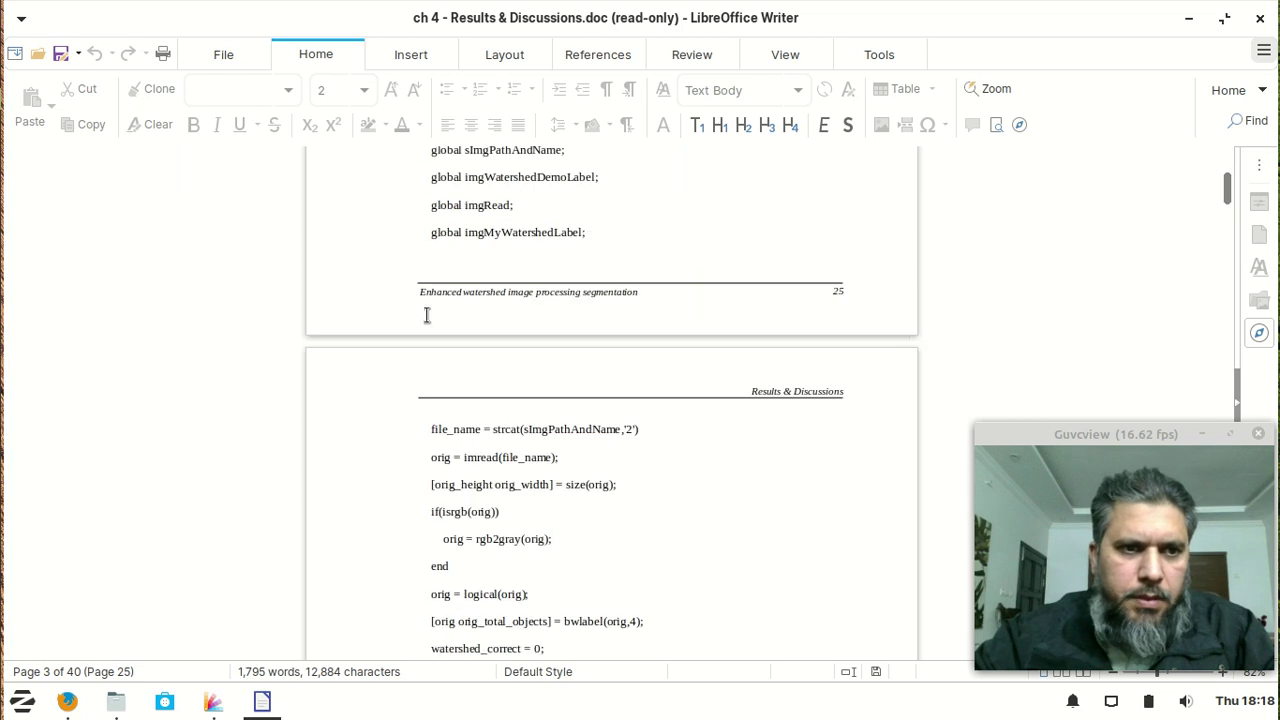
{"action": "left_click", "coordinate": [62, 54]}
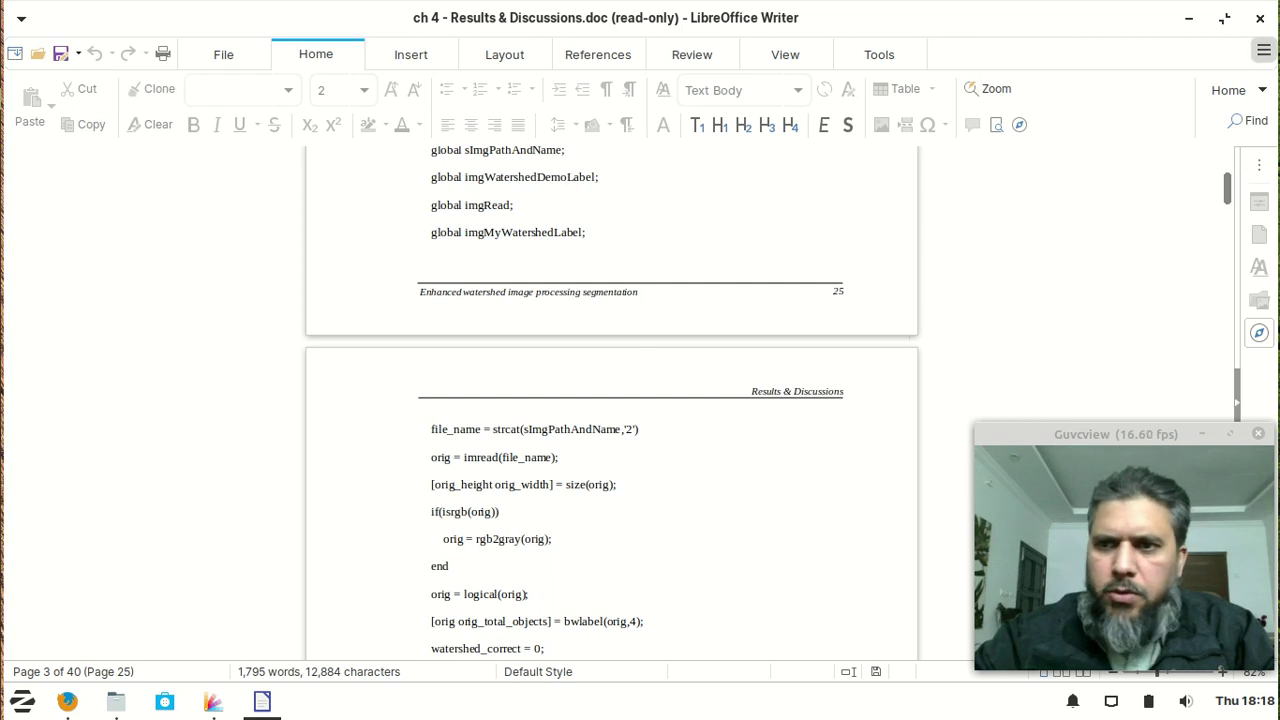
{"action": "left_click", "coordinate": [1260, 18]}
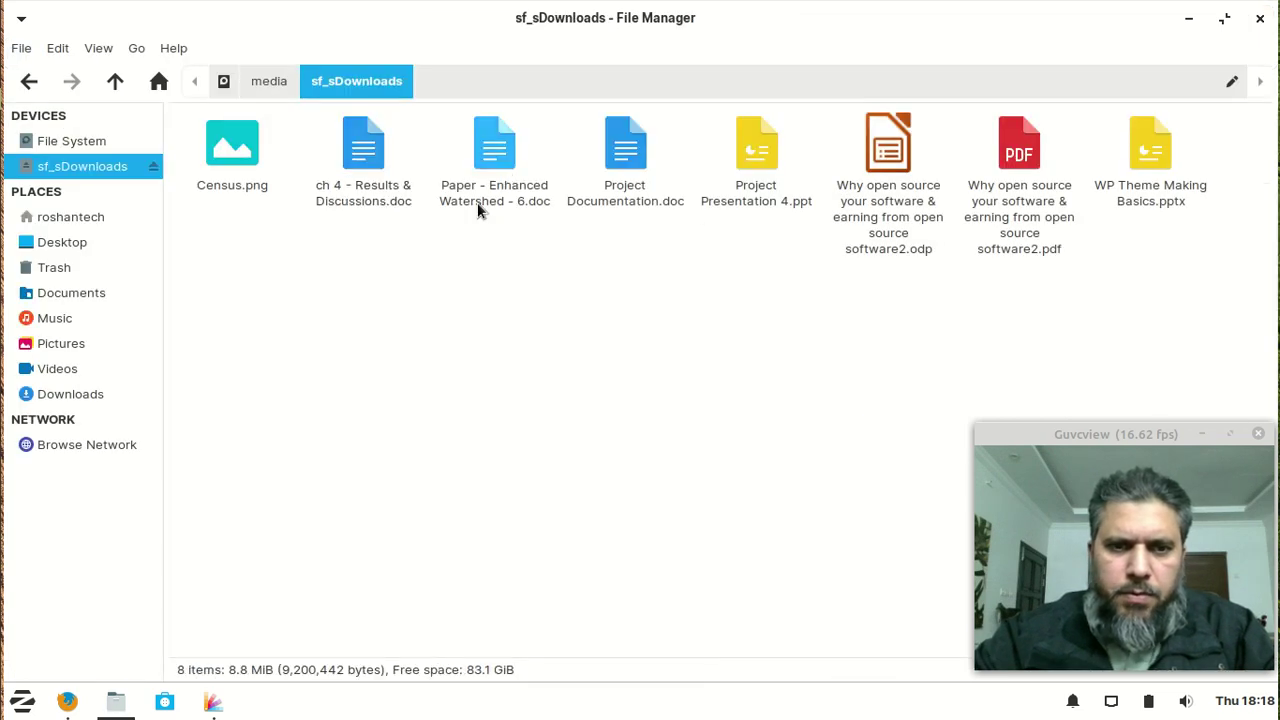
{"action": "double_click", "coordinate": [479, 204]}
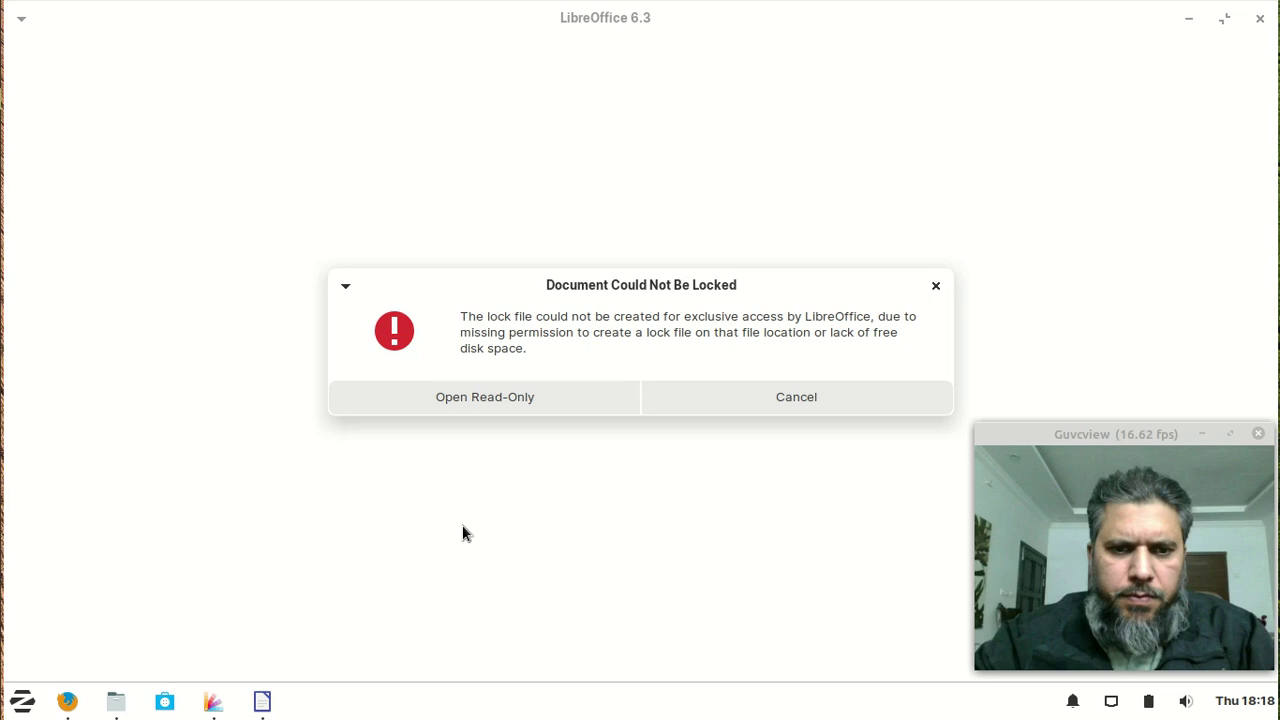
{"action": "left_click", "coordinate": [552, 405]}
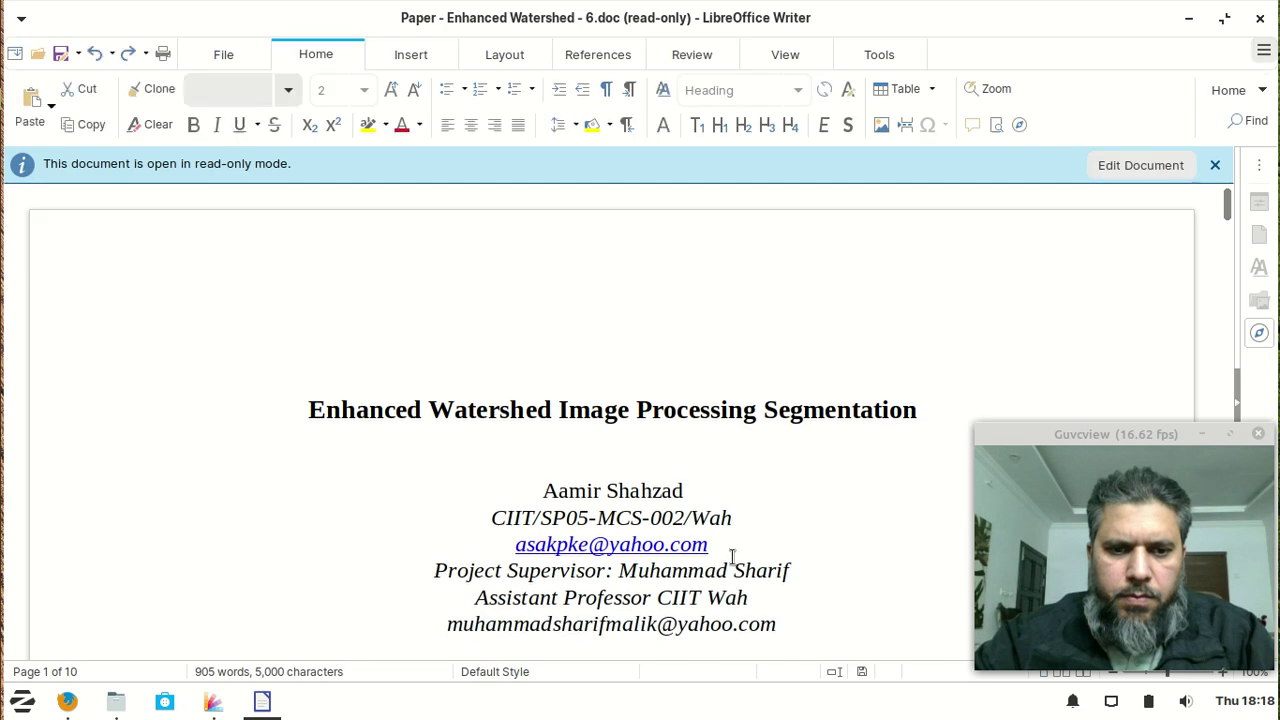
{"action": "scroll", "coordinate": [752, 435], "scroll_direction": "down", "scroll_amount": 3}
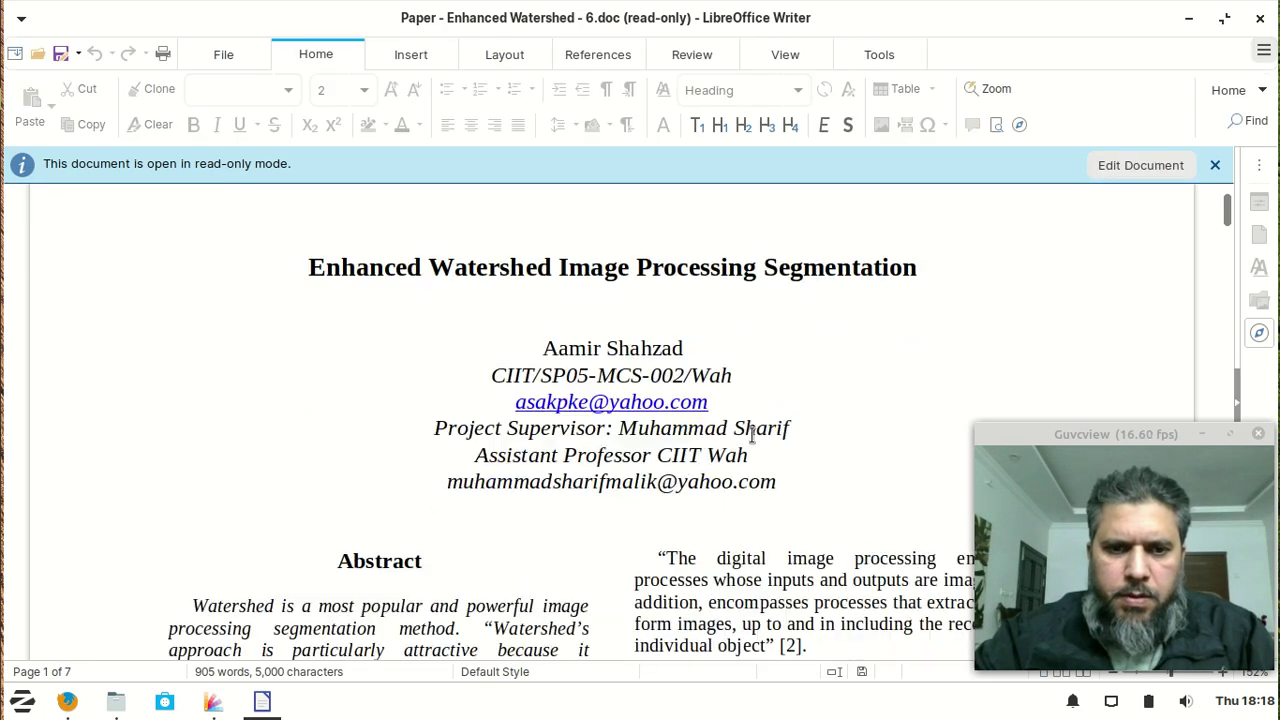
{"action": "scroll", "coordinate": [752, 435], "scroll_direction": "down", "scroll_amount": 5}
{"action": "scroll", "coordinate": [752, 438], "scroll_direction": "down", "scroll_amount": 7}
{"action": "scroll", "coordinate": [752, 436], "scroll_direction": "down", "scroll_amount": 5}
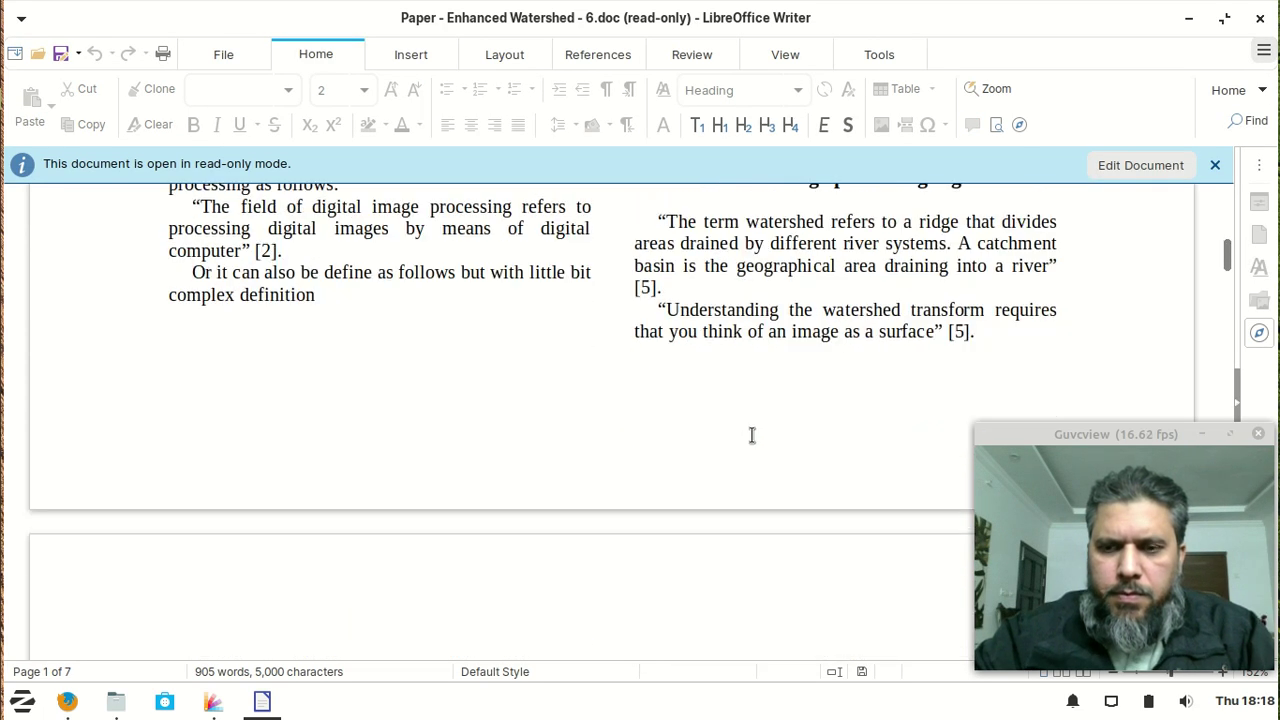
{"action": "scroll", "coordinate": [752, 436], "scroll_direction": "down", "scroll_amount": 2}
{"action": "left_click", "coordinate": [1260, 17]}
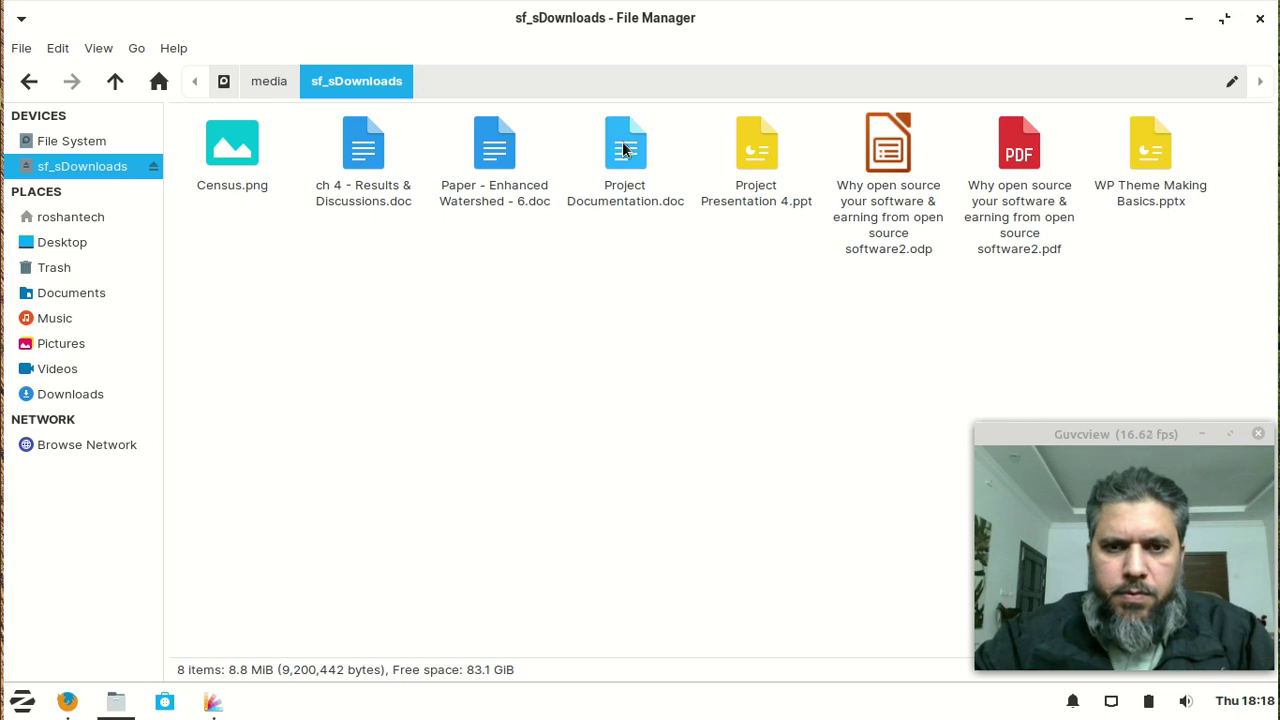
{"action": "double_click", "coordinate": [623, 148]}
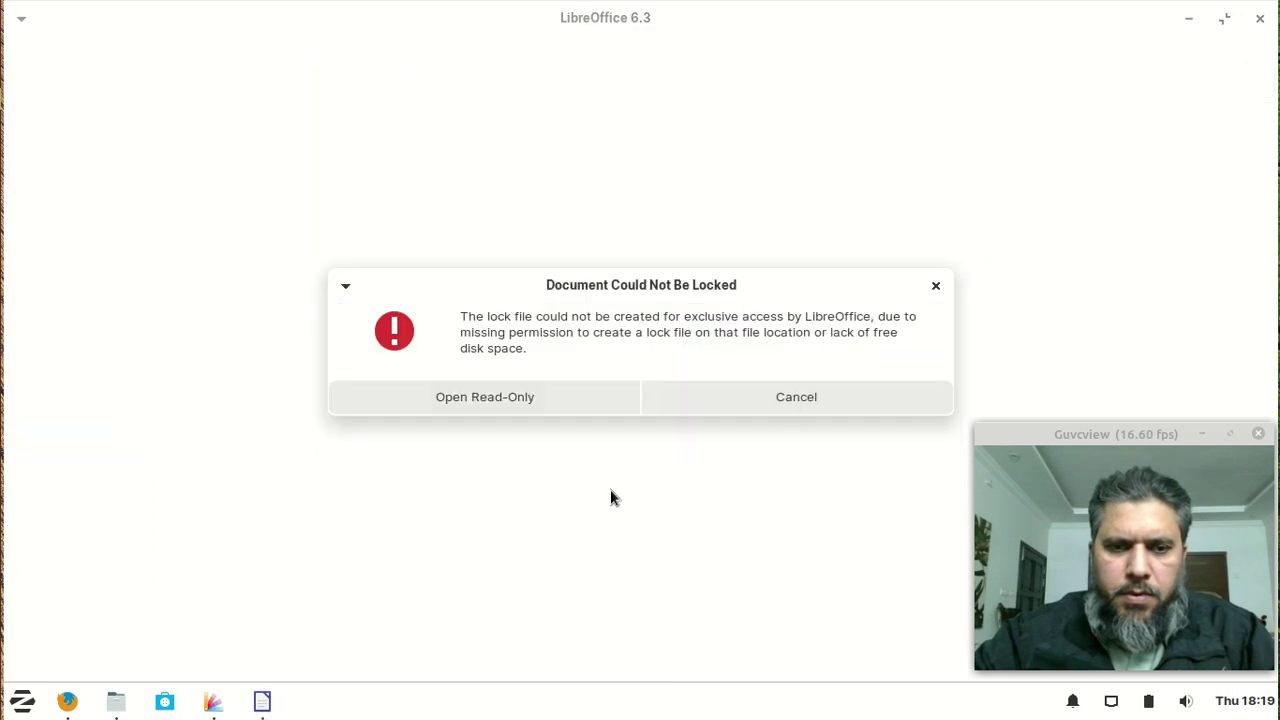
{"action": "left_click", "coordinate": [525, 406]}
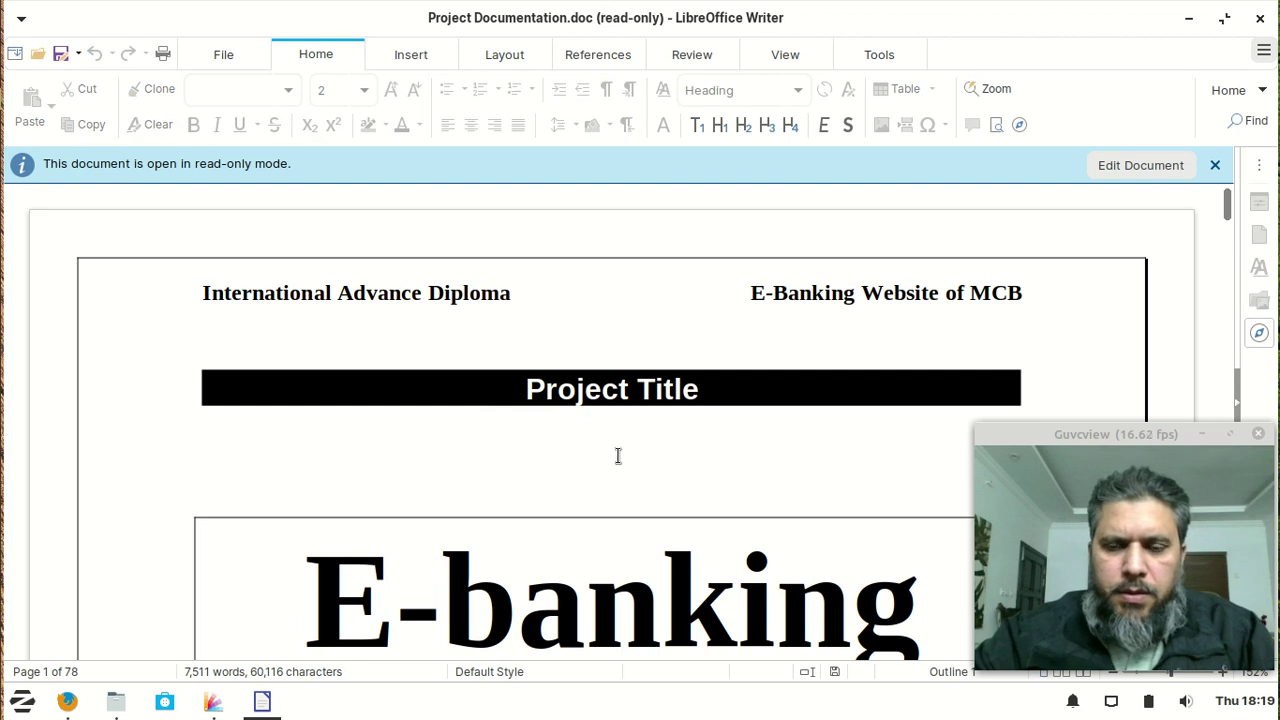
{"action": "scroll", "coordinate": [618, 456], "scroll_direction": "down", "scroll_amount": 5}
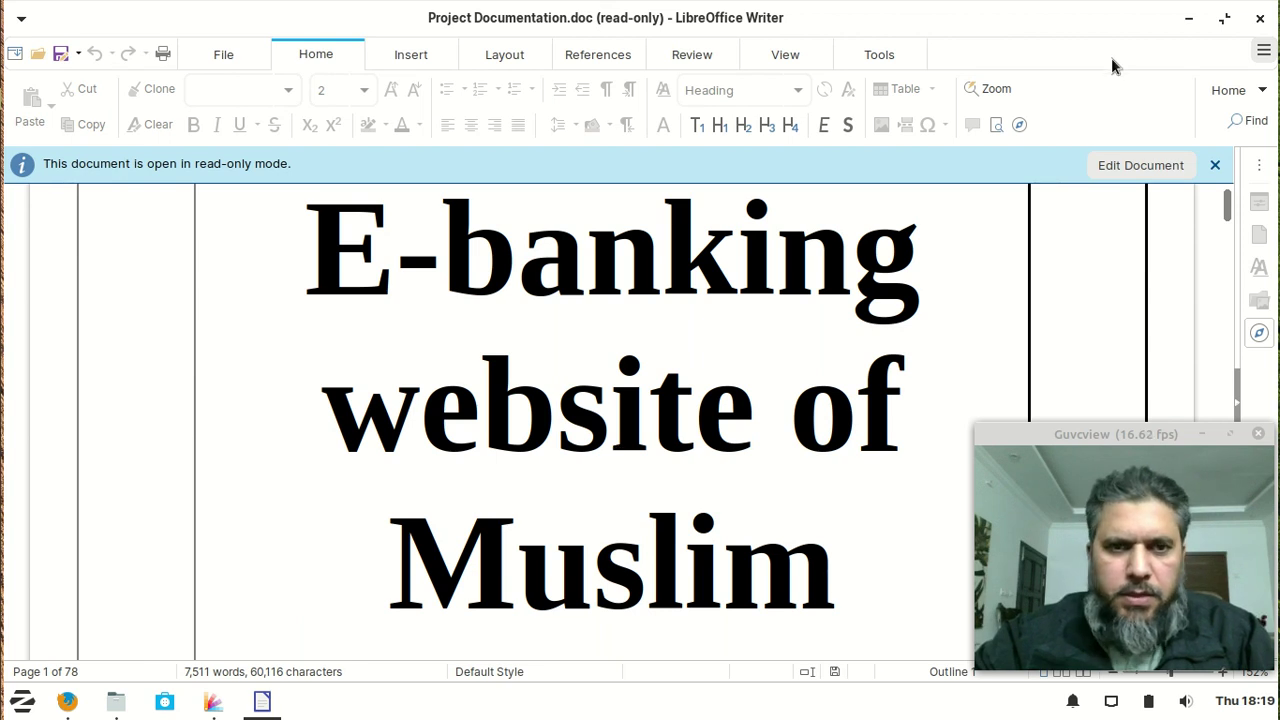
{"action": "left_click", "coordinate": [1263, 22]}
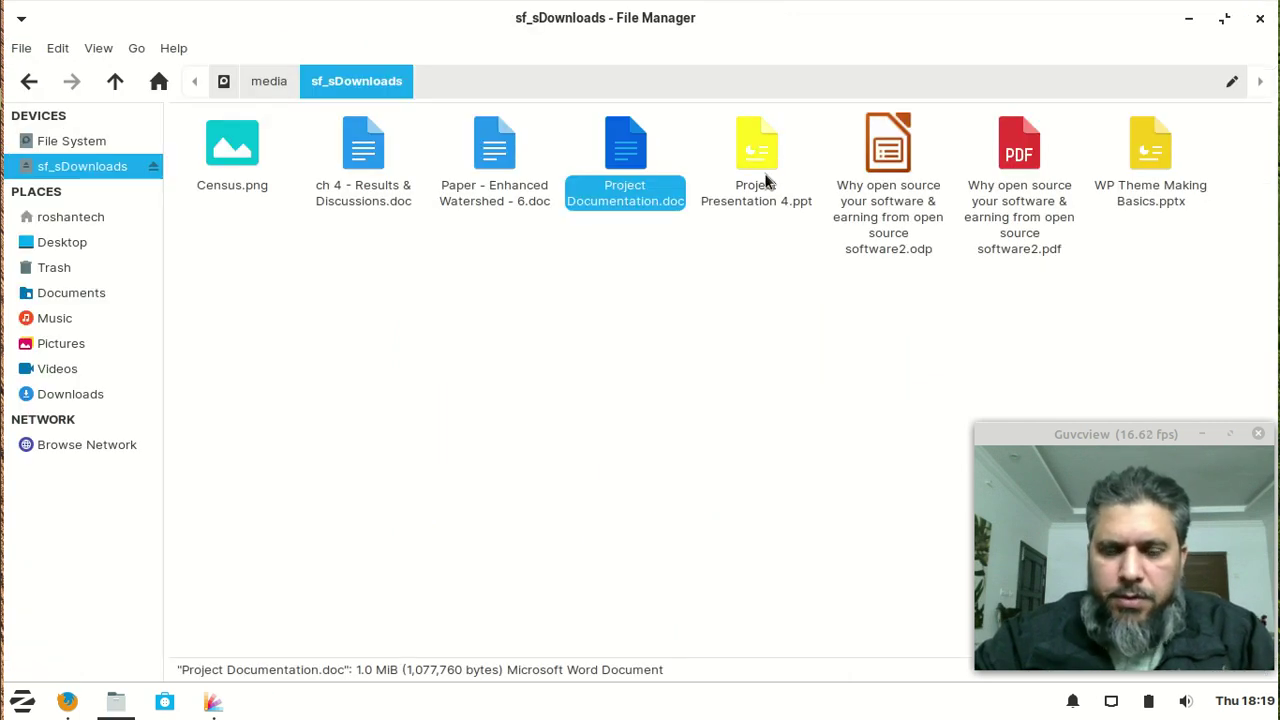
{"action": "double_click", "coordinate": [757, 167]}
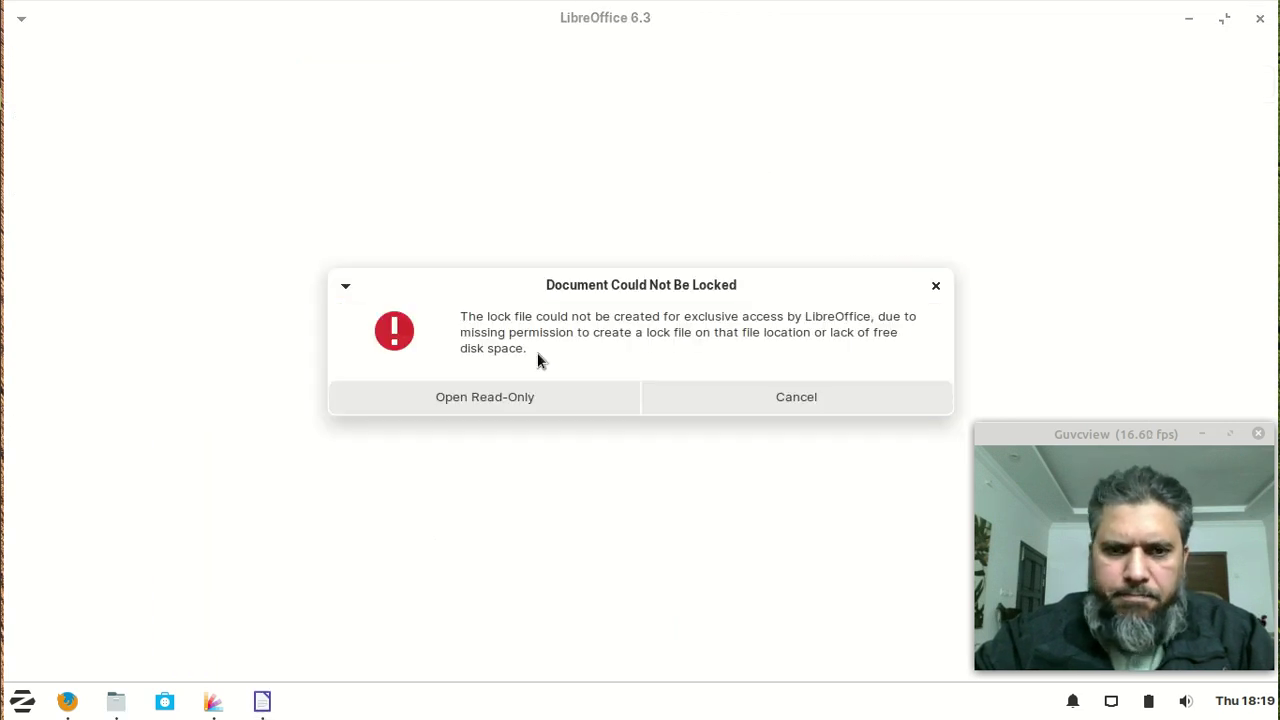
{"action": "left_click", "coordinate": [465, 394]}
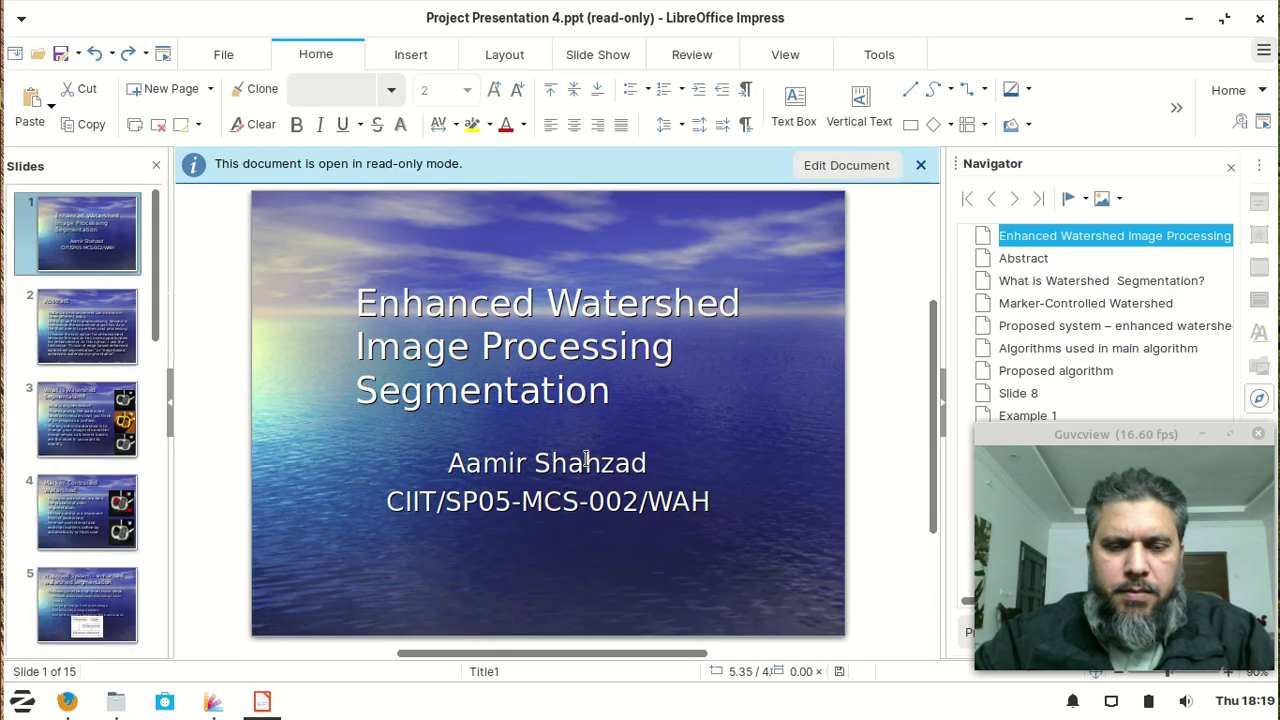
{"action": "left_click", "coordinate": [128, 318]}
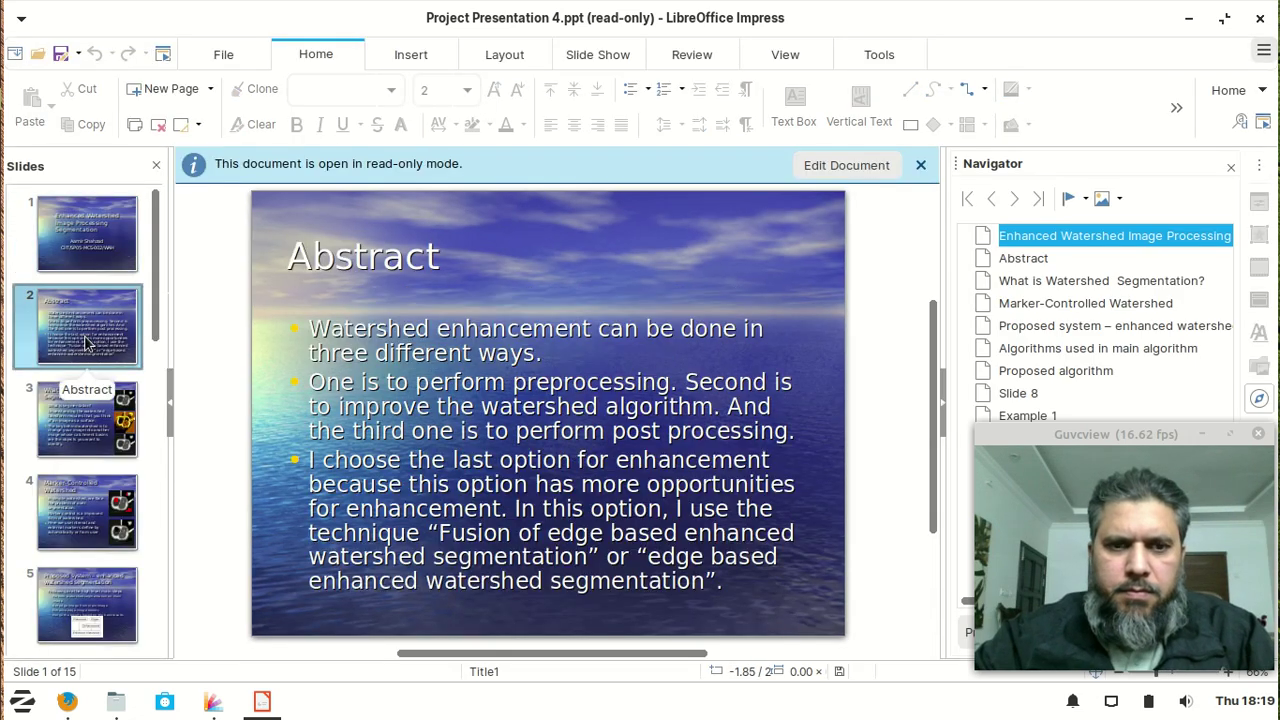
{"action": "left_click", "coordinate": [88, 402]}
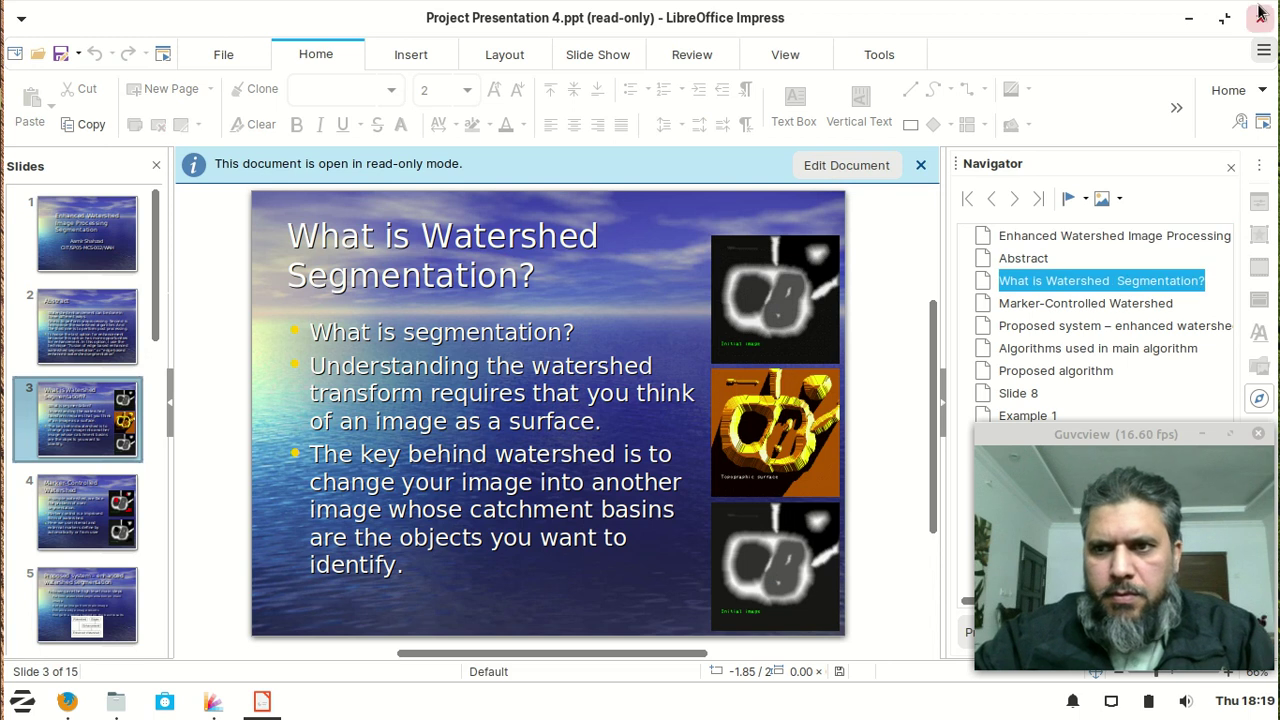
{"action": "left_click", "coordinate": [1259, 17]}
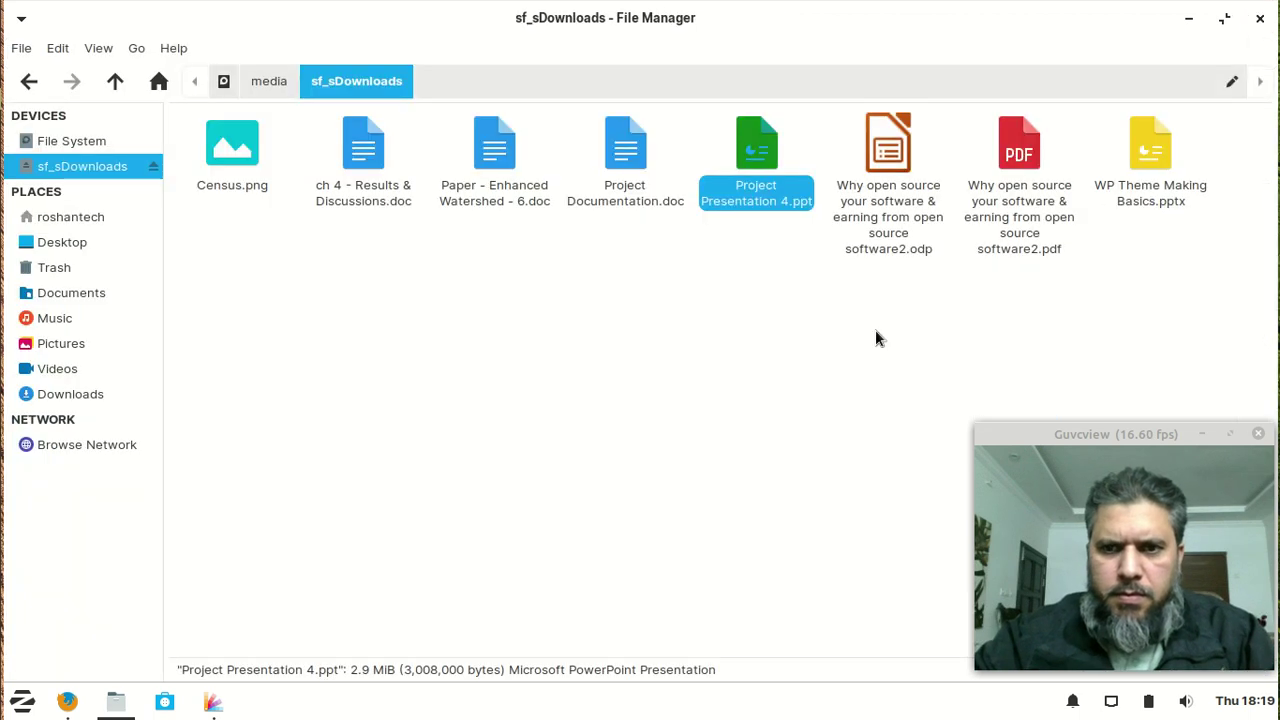
{"action": "double_click", "coordinate": [897, 185]}
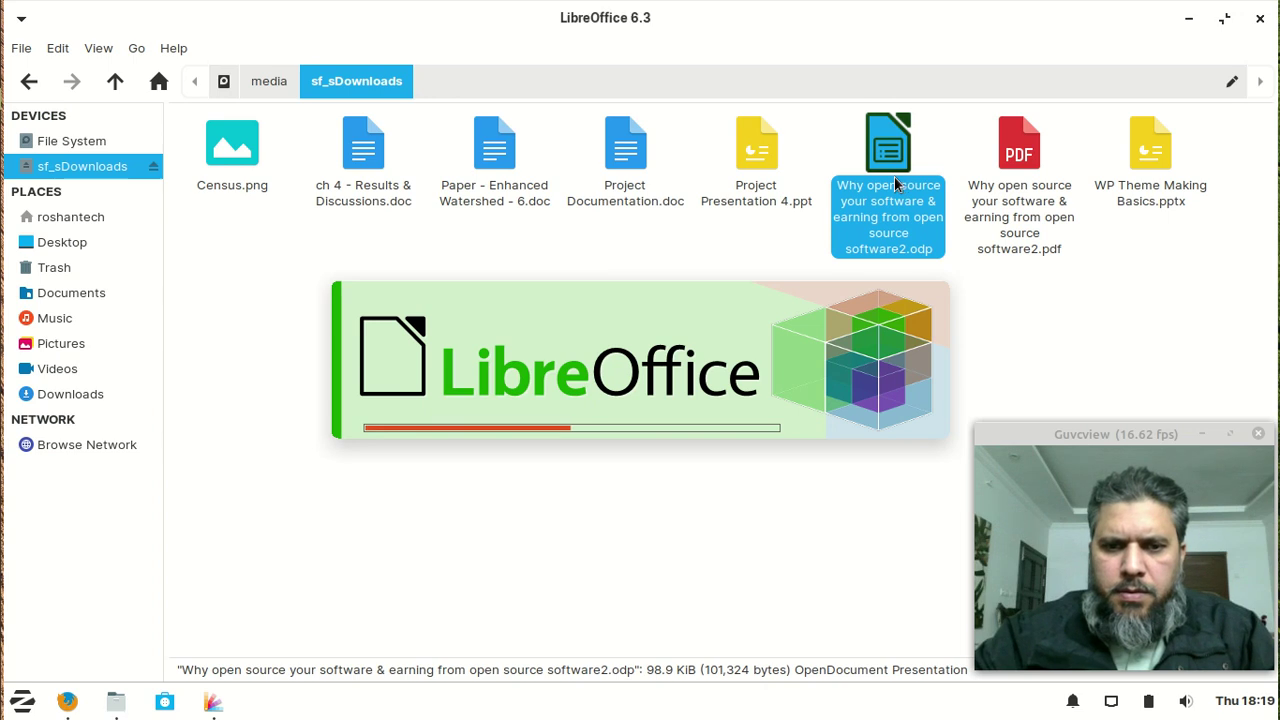
{"action": "left_click", "coordinate": [490, 402]}
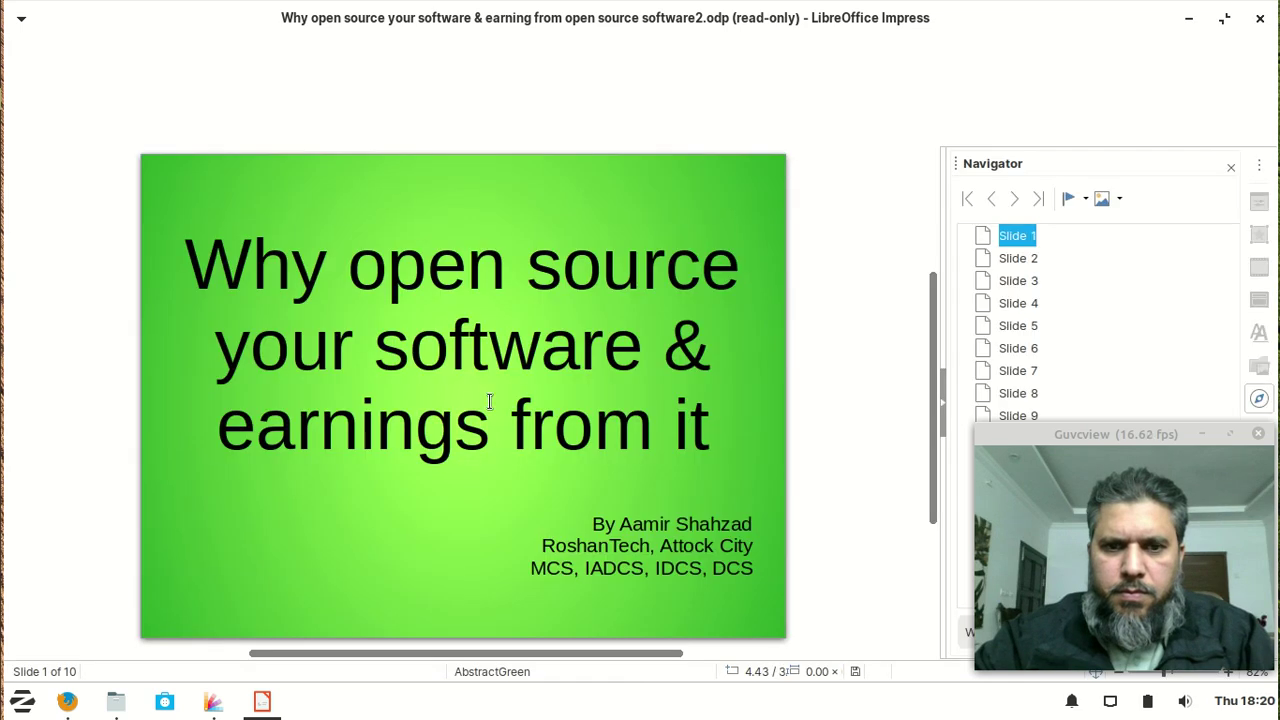
{"action": "scroll", "coordinate": [453, 448], "scroll_direction": "down", "scroll_amount": 3}
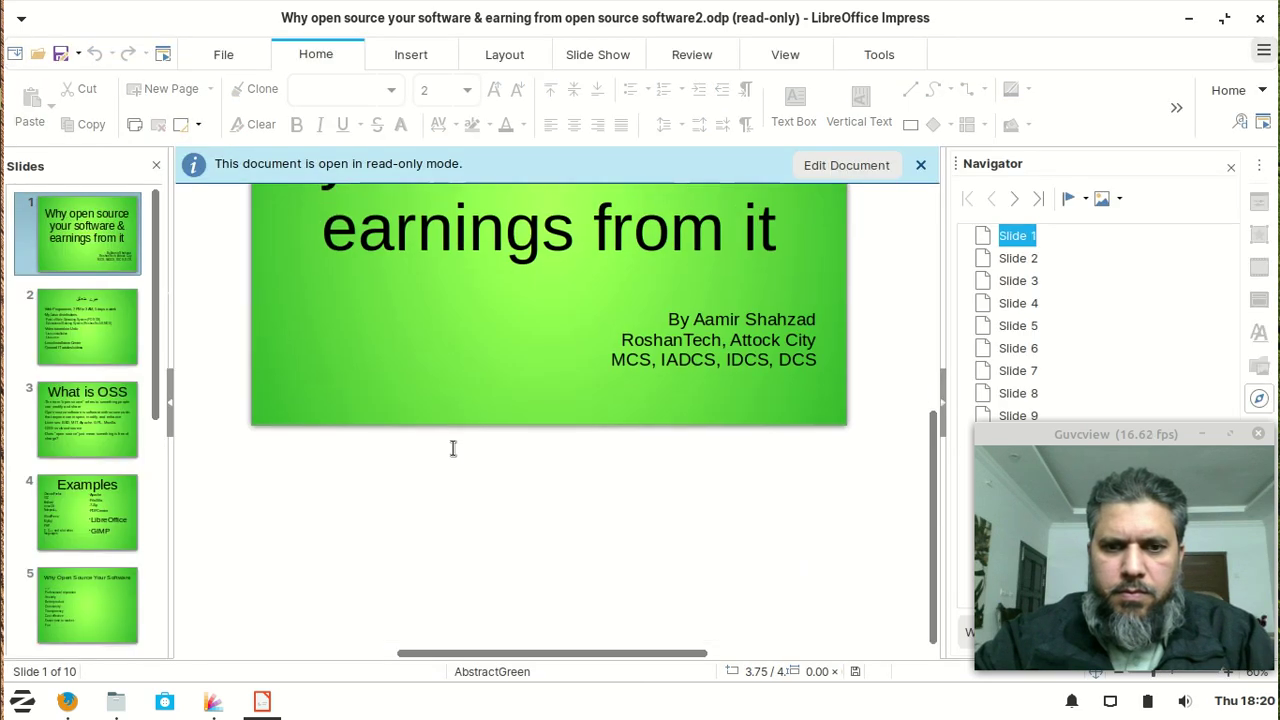
{"action": "left_click", "coordinate": [73, 328]}
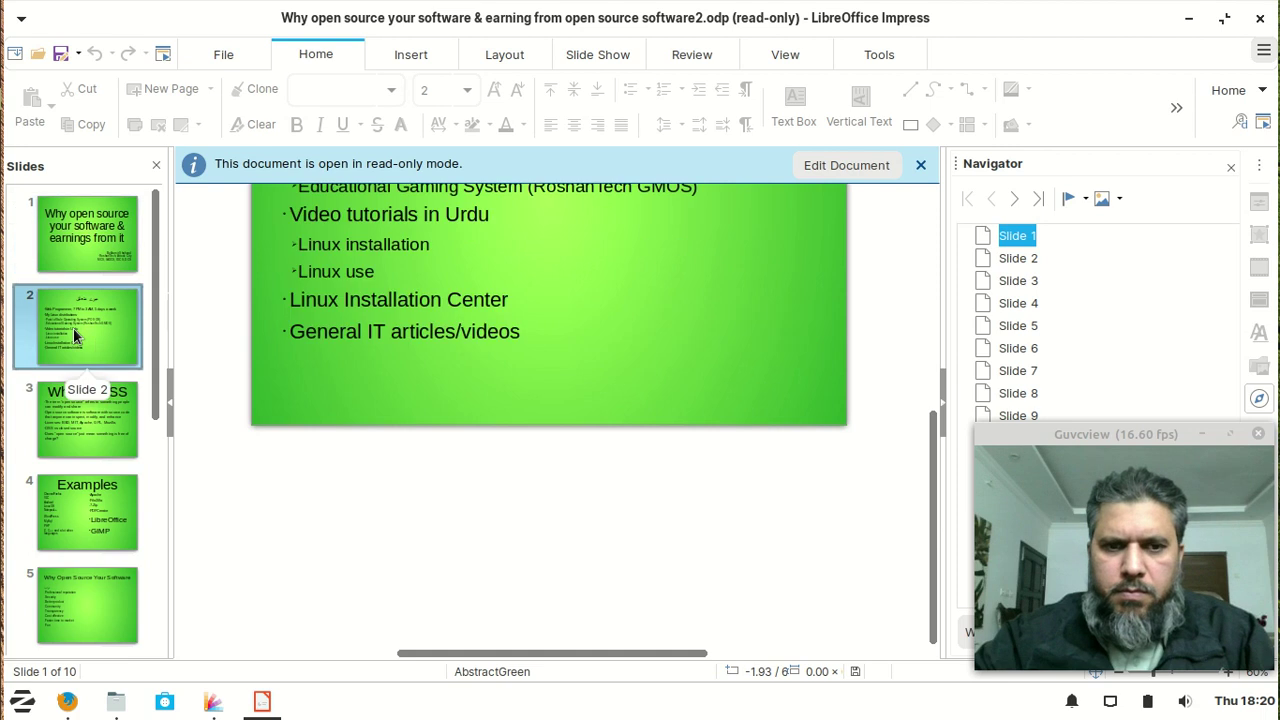
{"action": "left_click", "coordinate": [58, 433]}
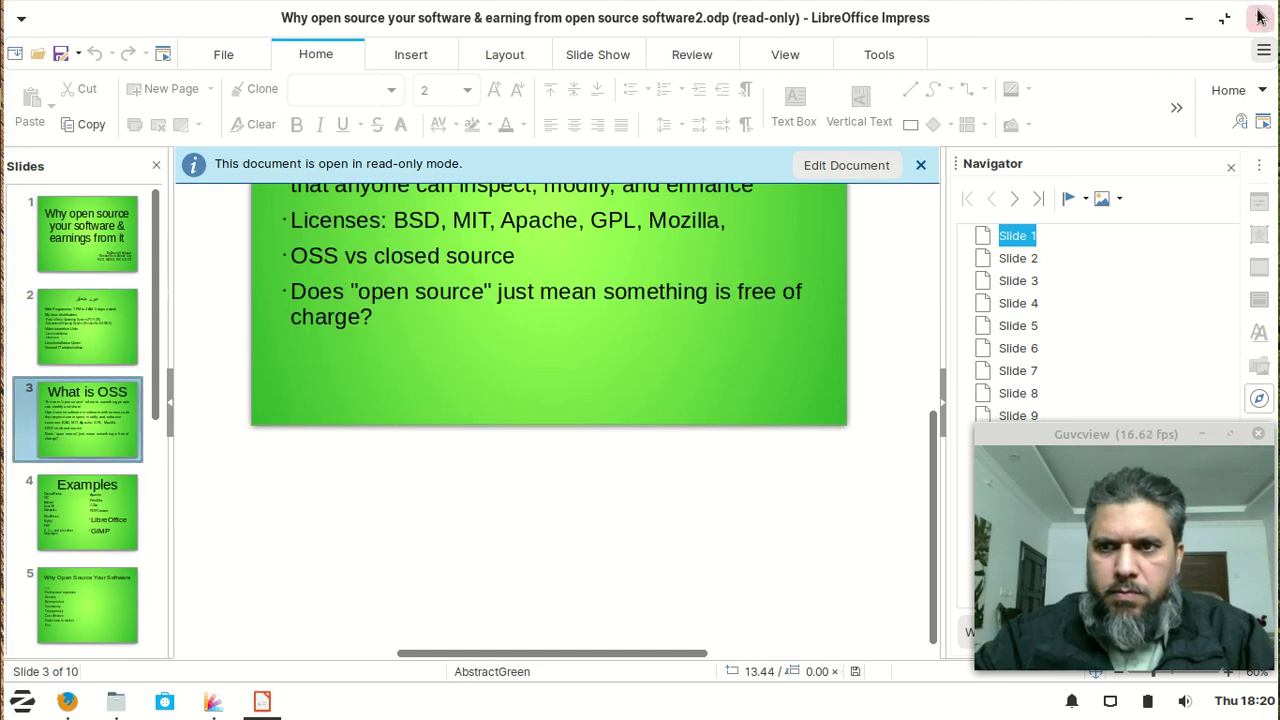
{"action": "key", "text": "ctrl+q"}
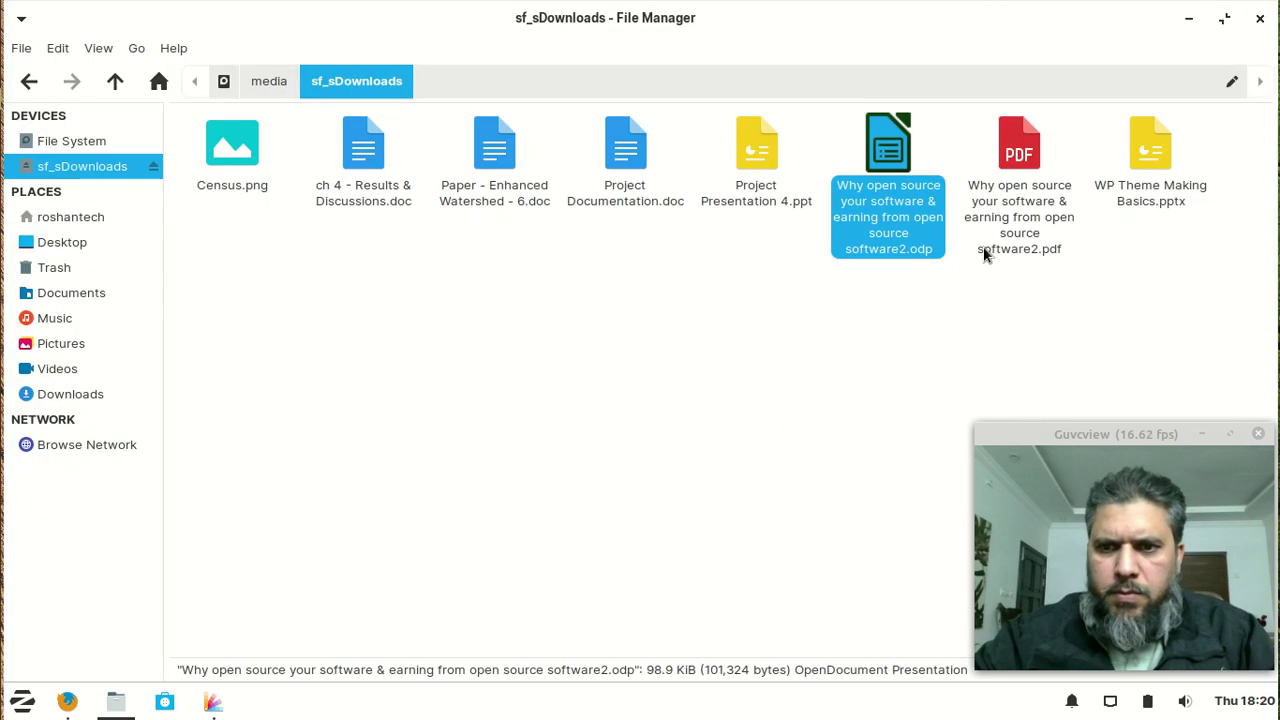
{"action": "left_click", "coordinate": [1010, 212]}
Step: Open the 'Why open source' PDF in Document Viewer, scroll through it, and close it
{"action": "double_click", "coordinate": [1010, 215]}
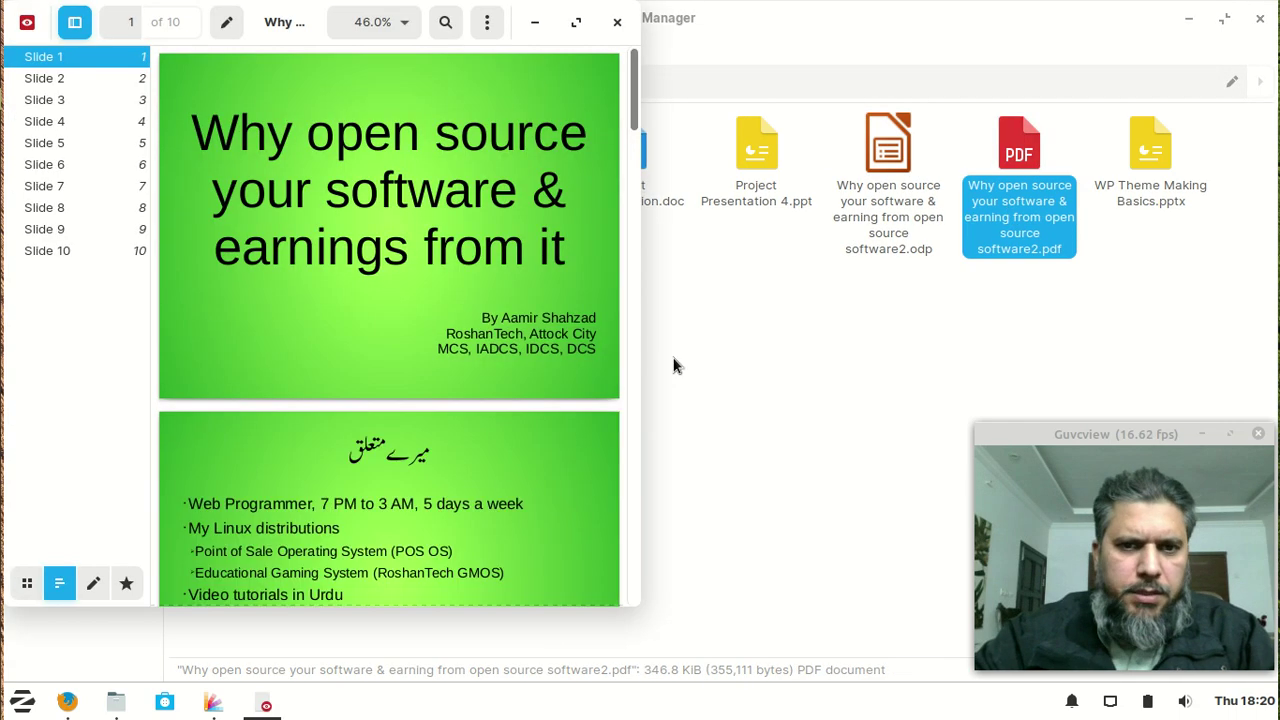
{"action": "scroll", "coordinate": [484, 303], "scroll_direction": "down", "scroll_amount": 3}
{"action": "scroll", "coordinate": [484, 303], "scroll_direction": "down", "scroll_amount": 3}
{"action": "scroll", "coordinate": [484, 305], "scroll_direction": "down", "scroll_amount": 5}
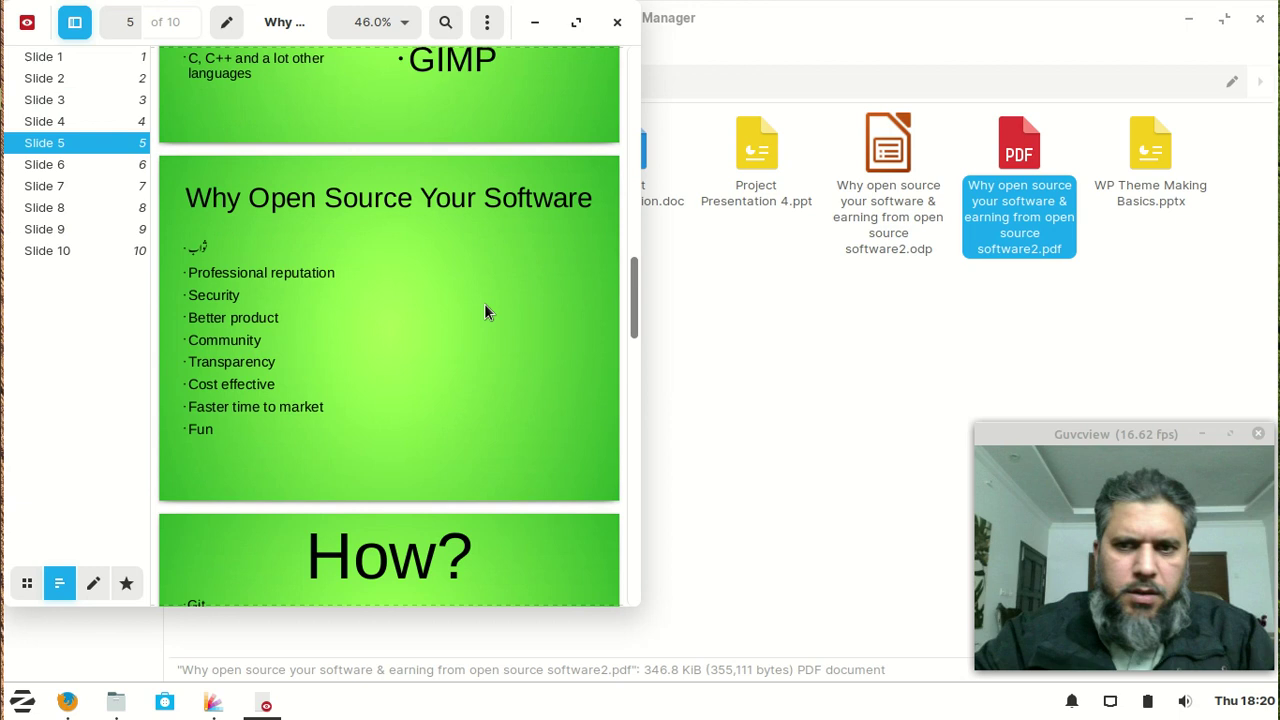
{"action": "scroll", "coordinate": [484, 305], "scroll_direction": "down", "scroll_amount": 4}
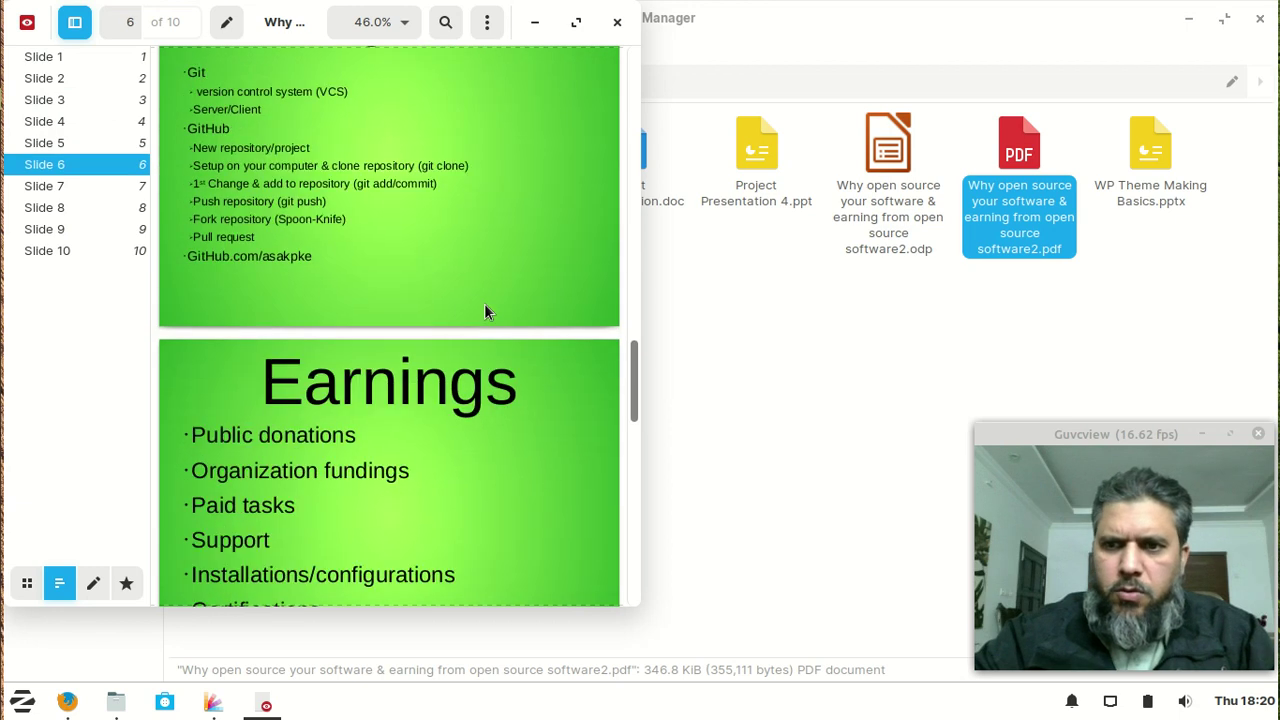
{"action": "left_click", "coordinate": [616, 27]}
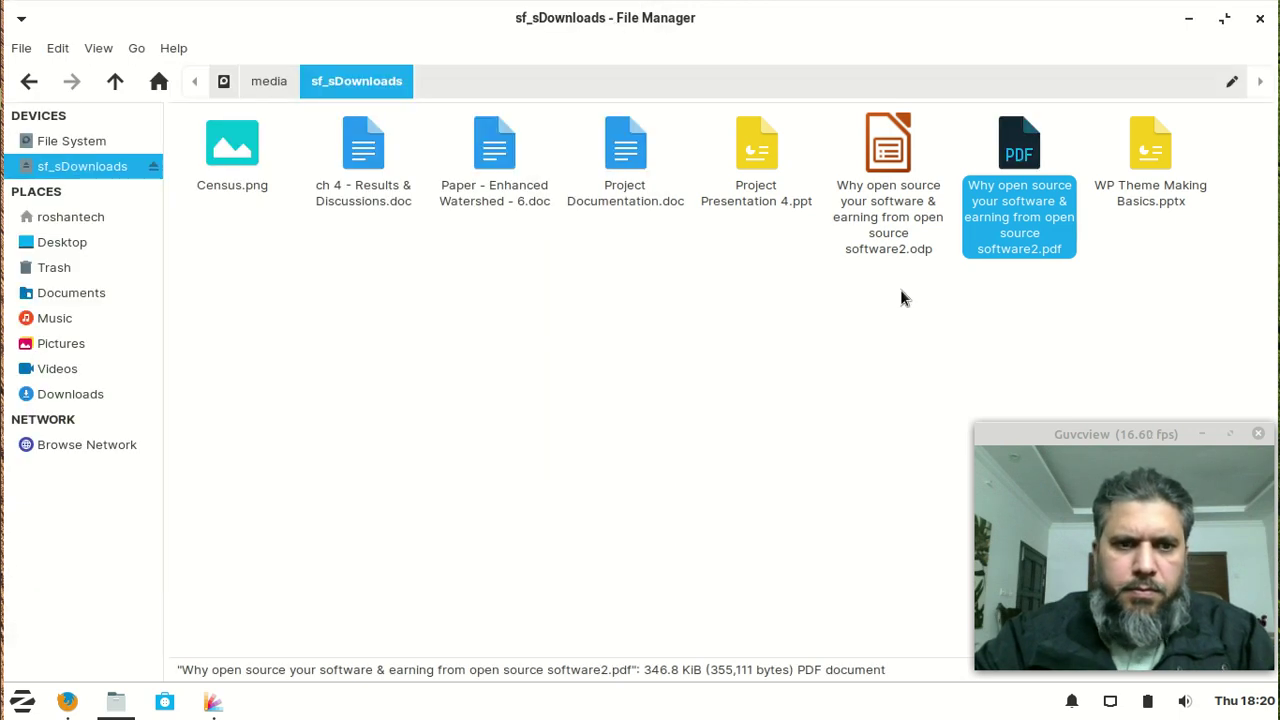
{"action": "double_click", "coordinate": [1145, 161]}
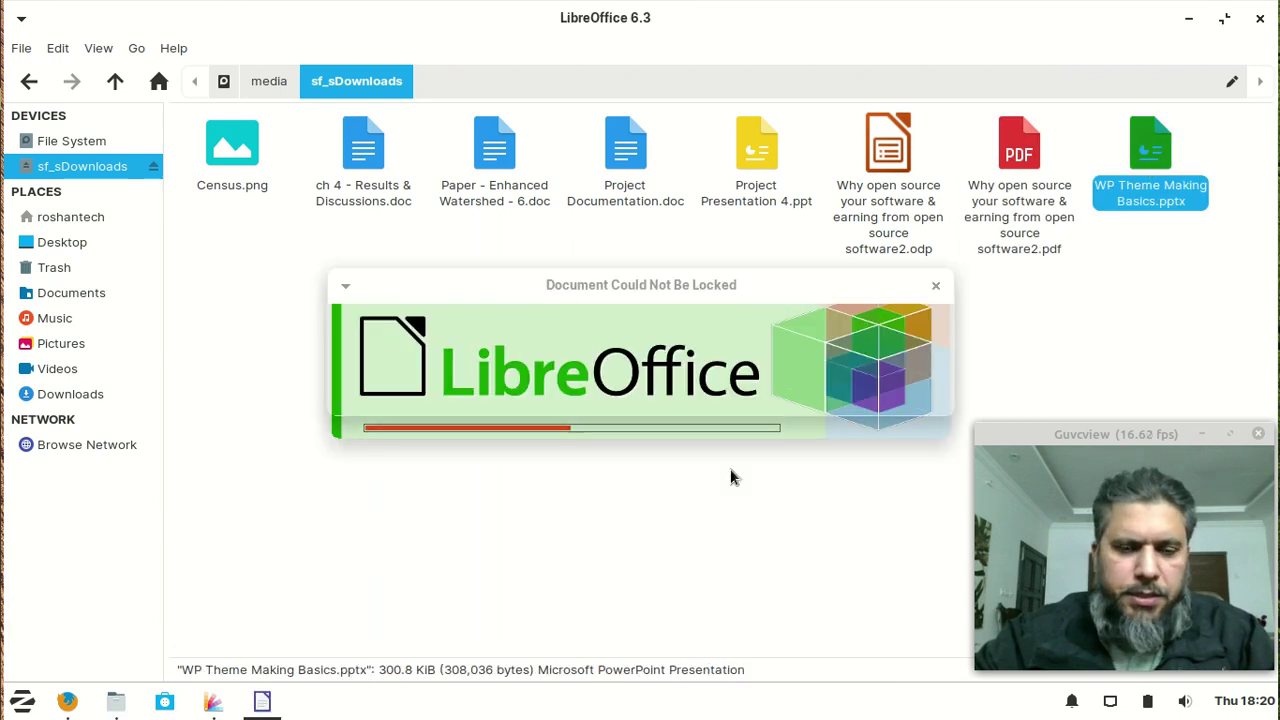
{"action": "left_click", "coordinate": [512, 399]}
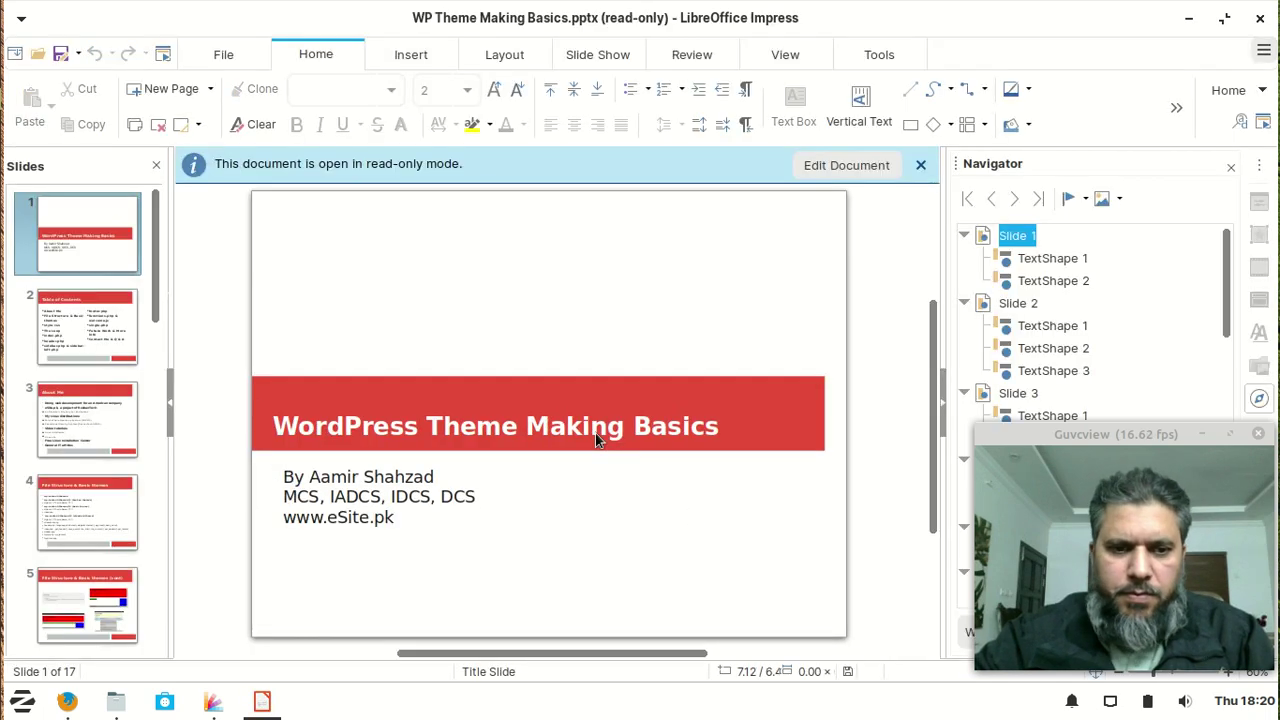
{"action": "scroll", "coordinate": [595, 432], "scroll_direction": "down", "scroll_amount": 2}
{"action": "left_click", "coordinate": [83, 338]}
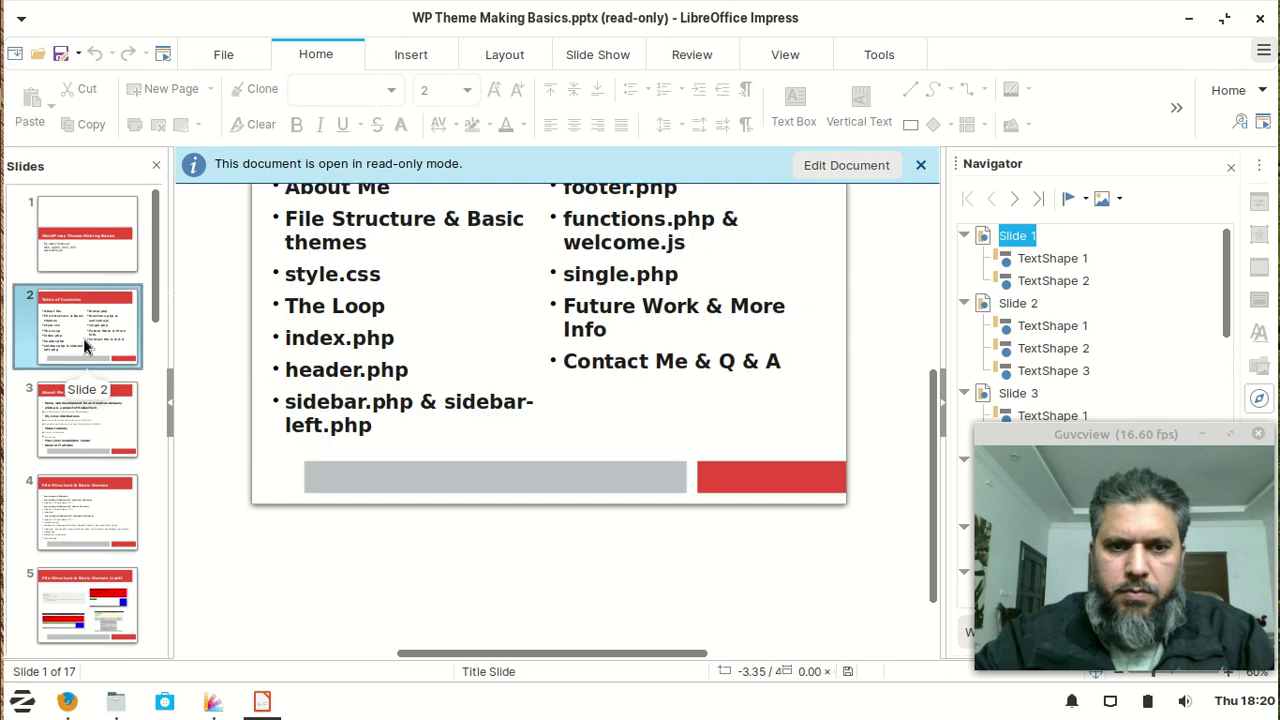
{"action": "left_click", "coordinate": [1260, 18]}
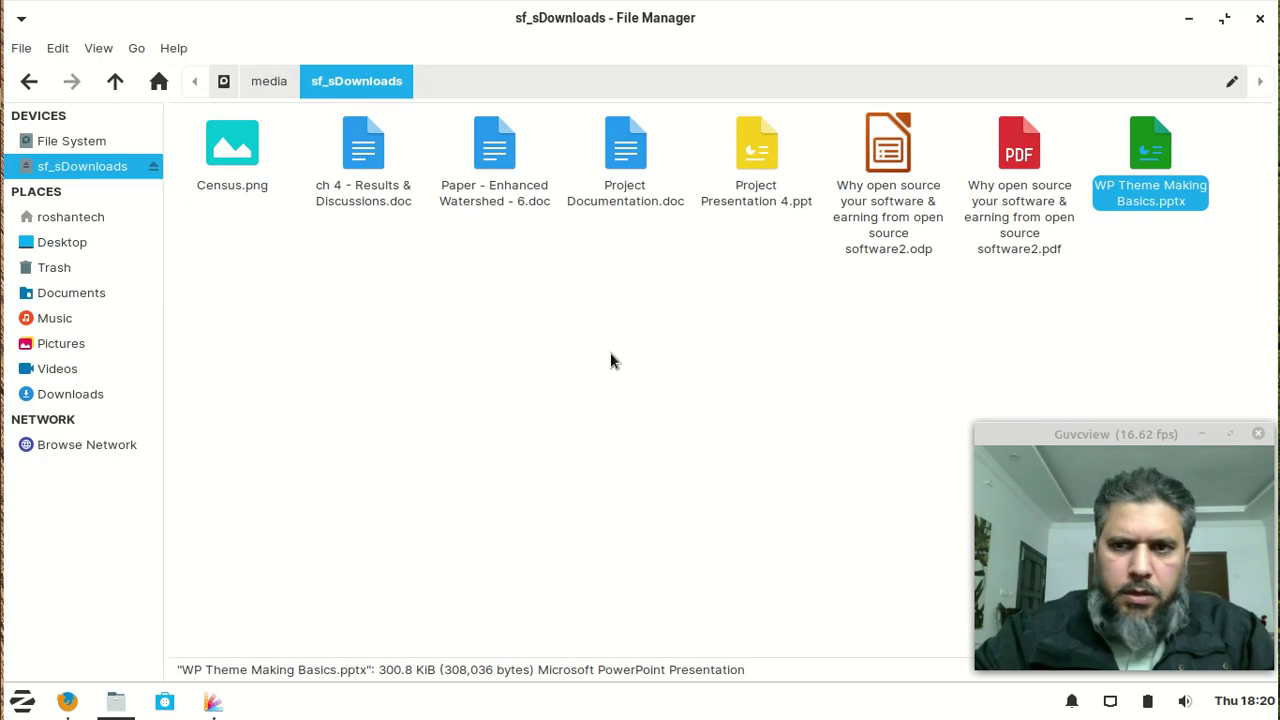
Step: Close the file manager, reposition the Appearance window, and view the Desktop then Theme tabs
{"action": "left_click", "coordinate": [1258, 16]}
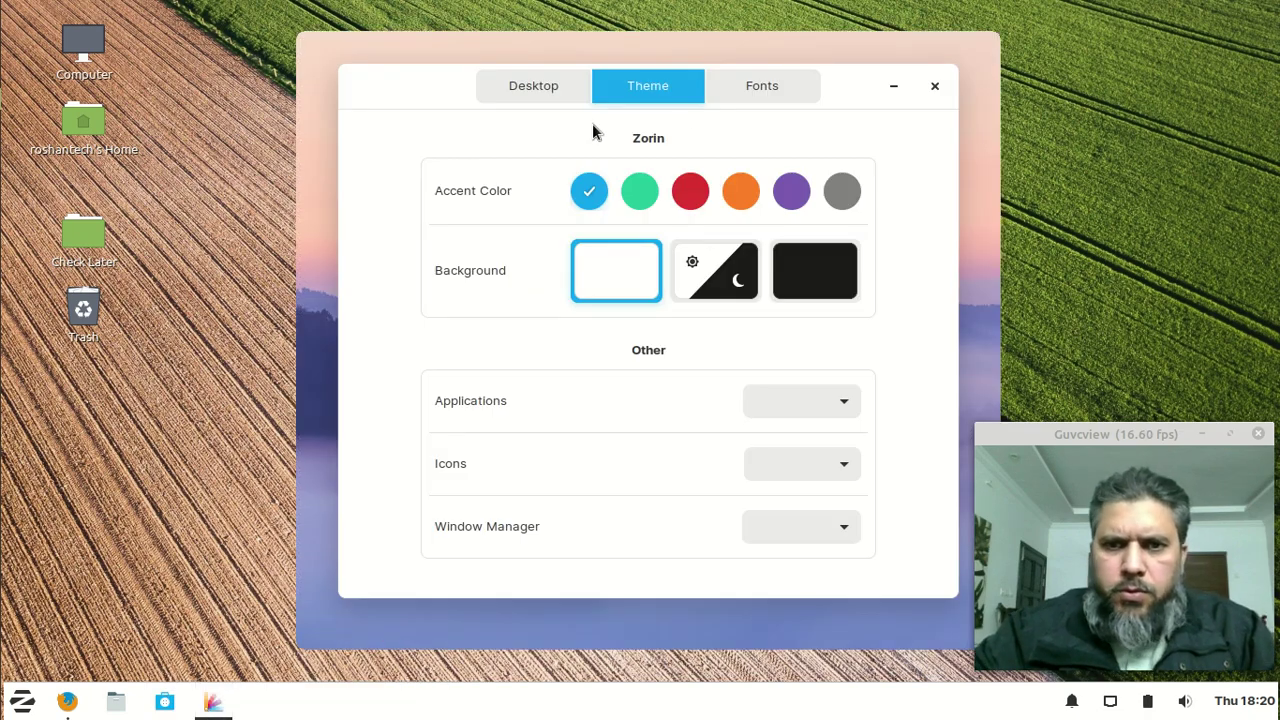
{"action": "mouse_move", "coordinate": [432, 88]}
{"action": "left_mouse_down"}
{"action": "mouse_move", "coordinate": [369, 71]}
{"action": "mouse_move", "coordinate": [390, 94]}
{"action": "left_mouse_up"}
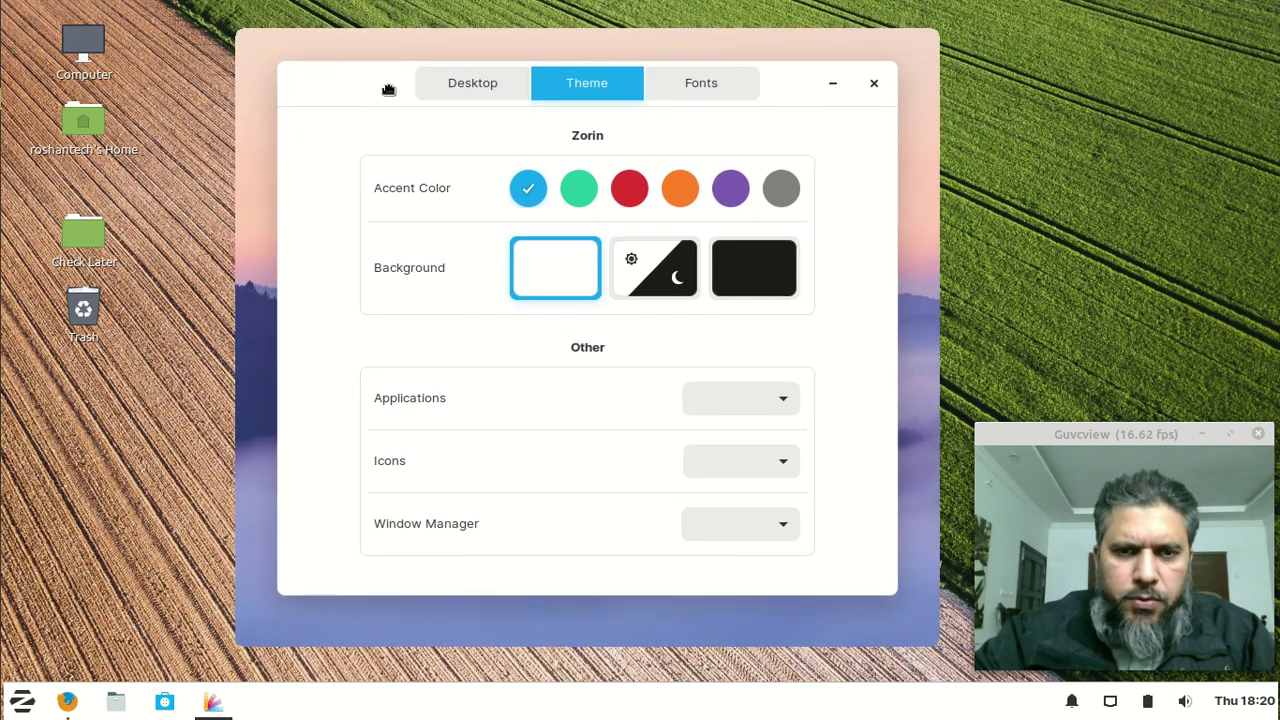
{"action": "left_click", "coordinate": [477, 87]}
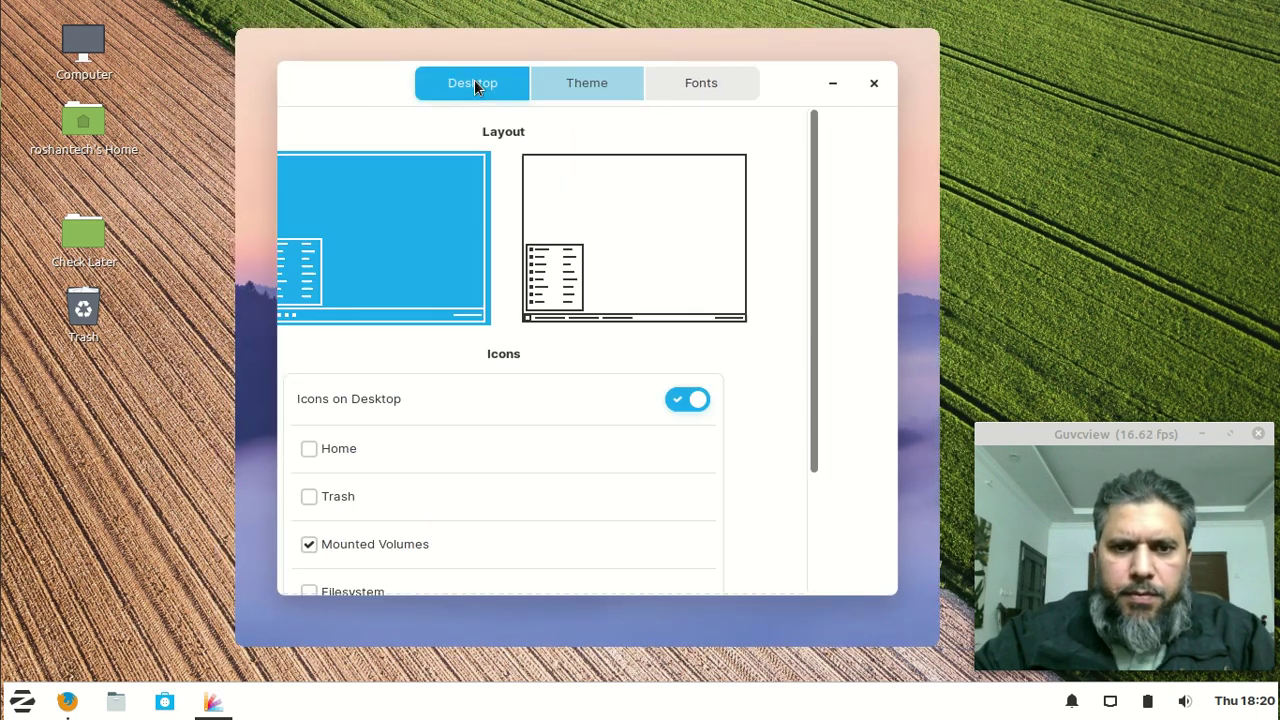
{"action": "left_click", "coordinate": [576, 89]}
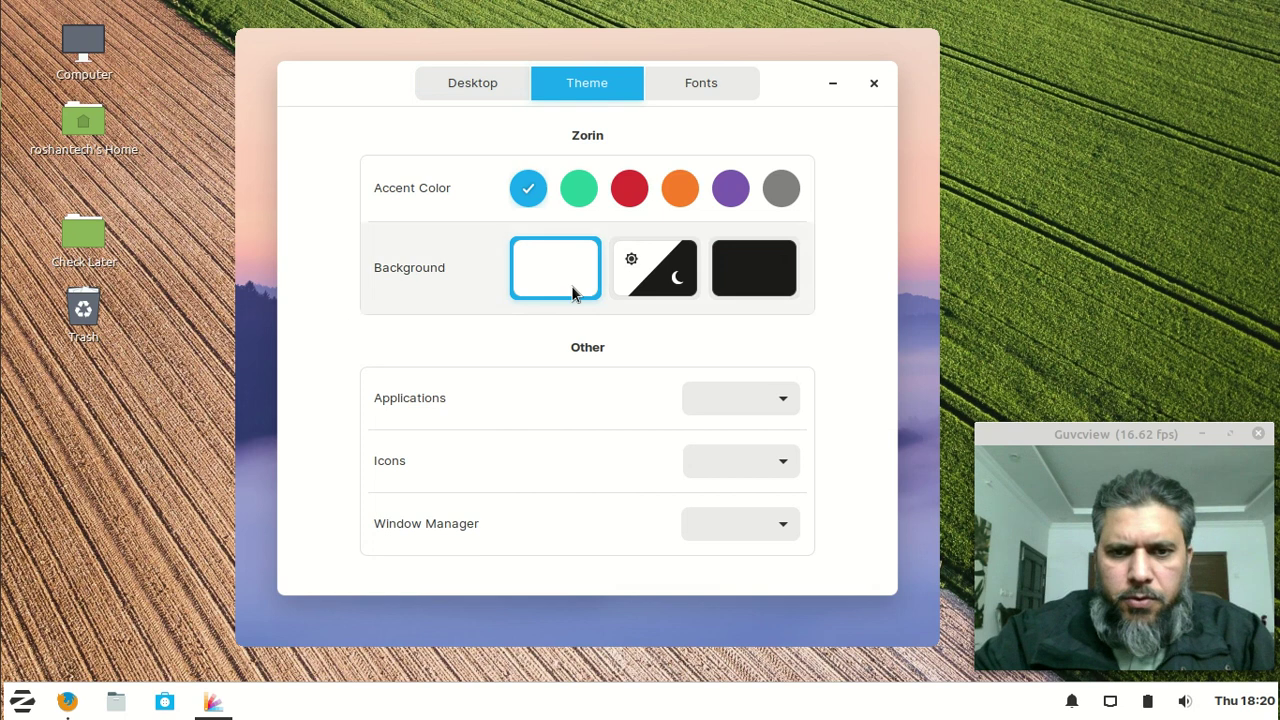
Step: Set the auto light/dark background (light 06:00, dark 20:00) and browse the icon and application theme lists
{"action": "left_click", "coordinate": [651, 289]}
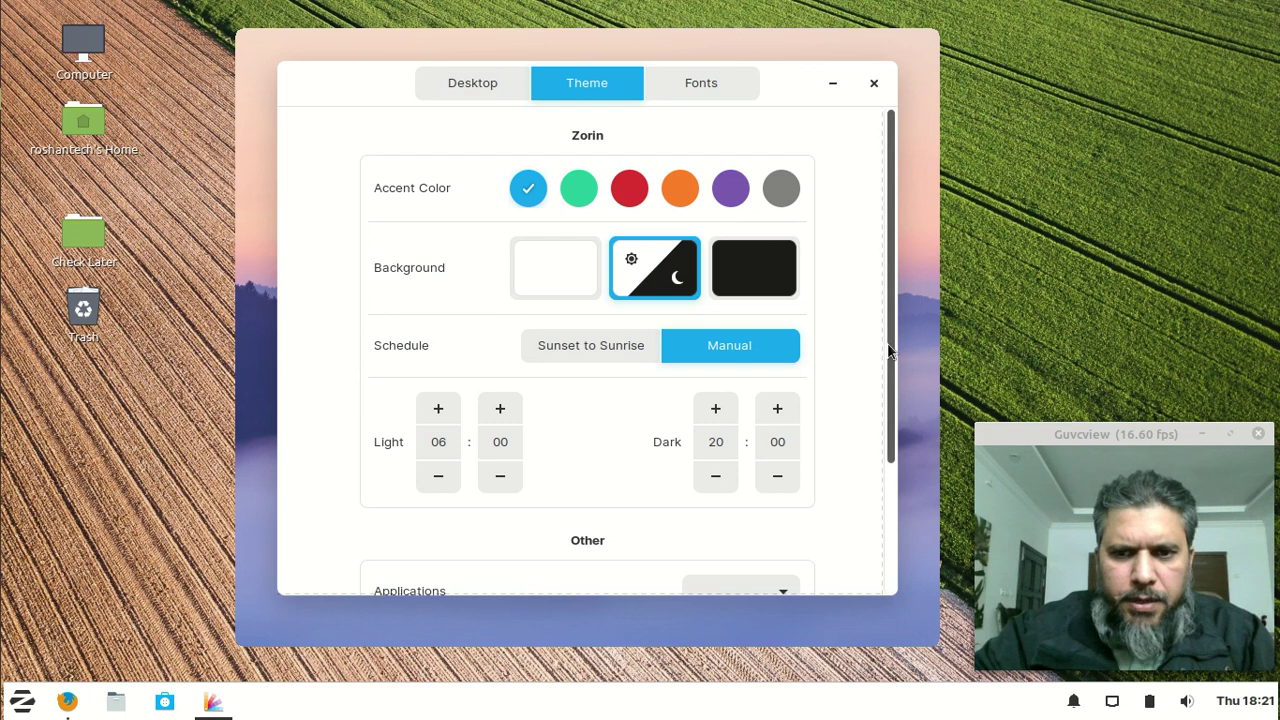
{"action": "left_click_drag", "start_coordinate": [888, 346], "coordinate": [890, 440]}
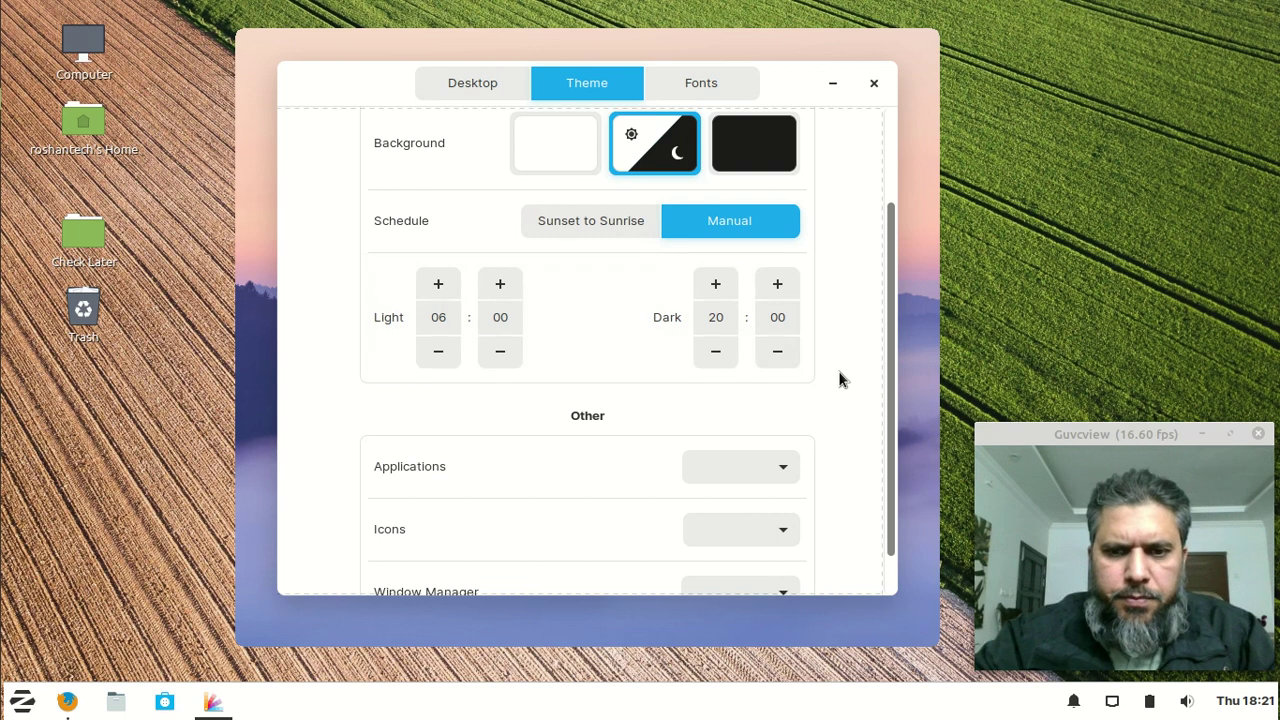
{"action": "scroll", "coordinate": [838, 371], "scroll_direction": "down", "scroll_amount": 1}
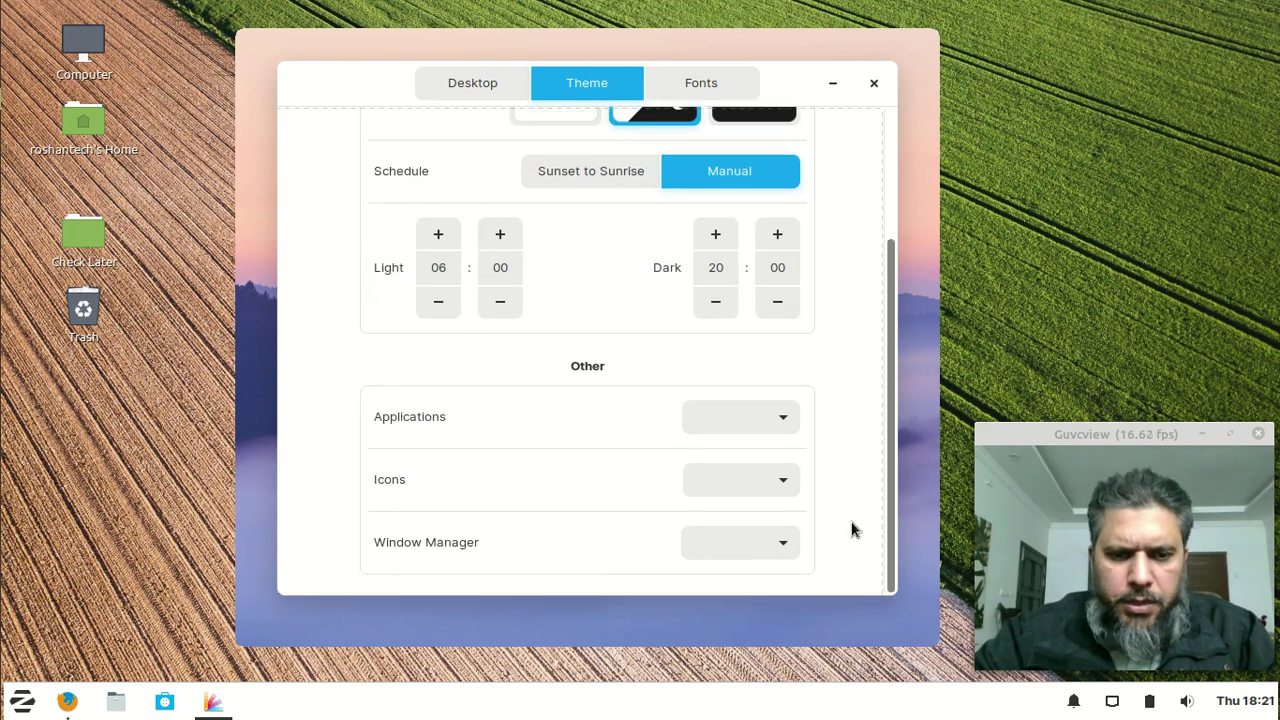
{"action": "left_click", "coordinate": [785, 546]}
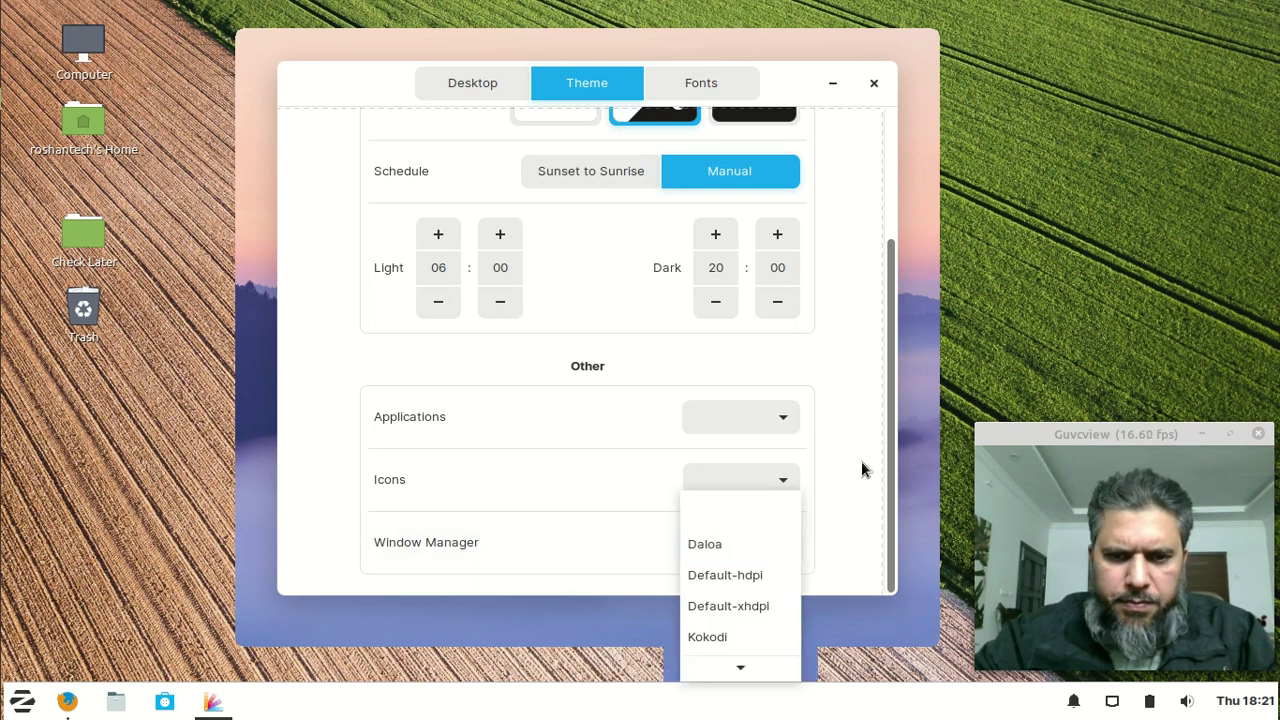
{"action": "left_click", "coordinate": [782, 407]}
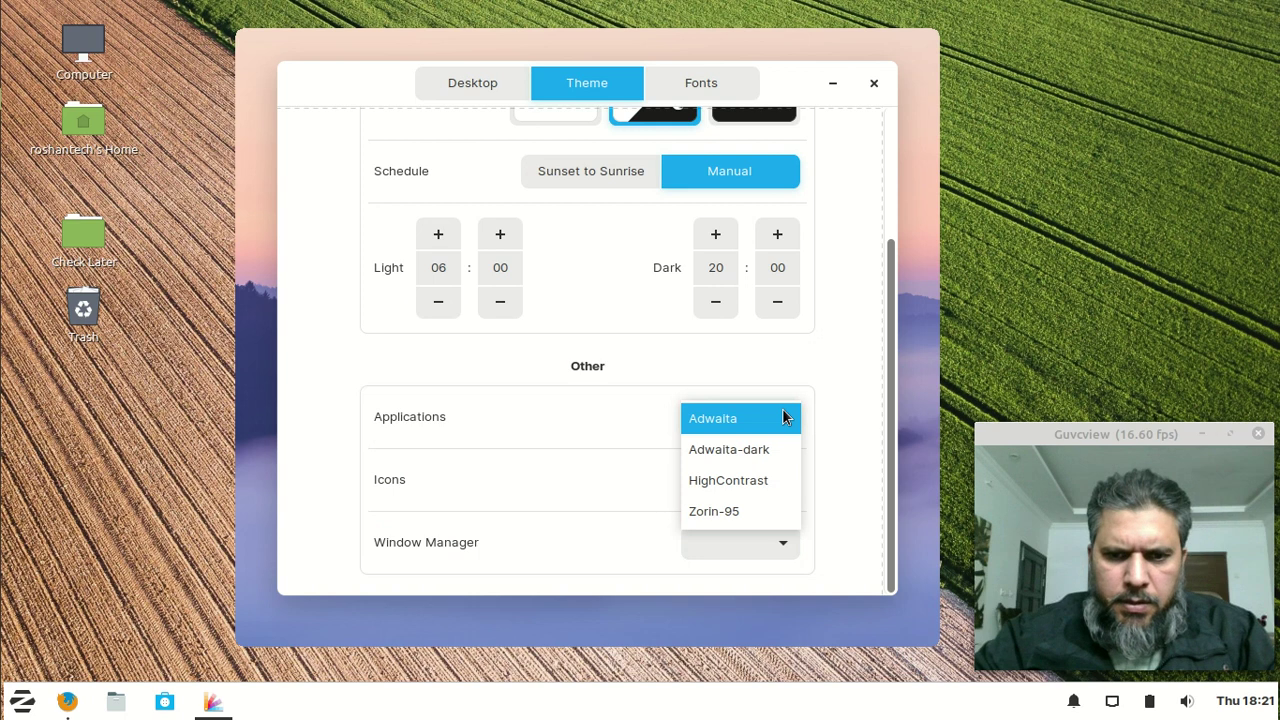
{"action": "left_click", "coordinate": [869, 391]}
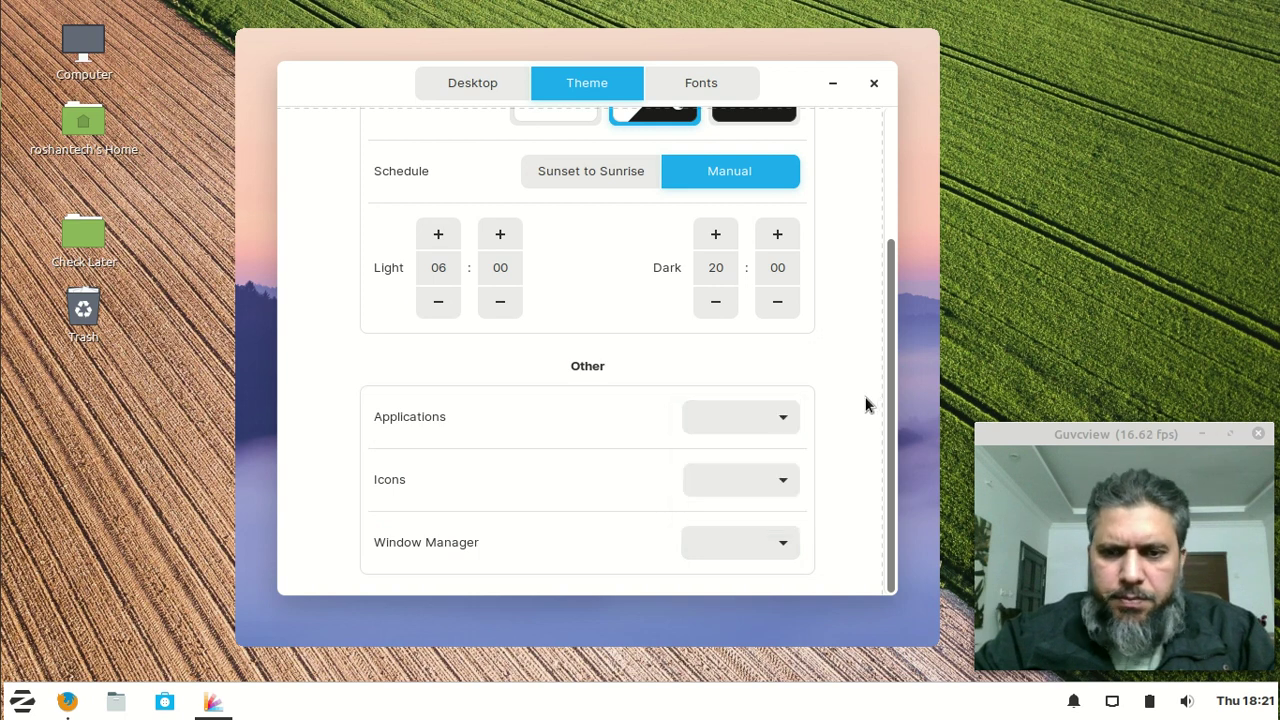
Step: Show the Fonts tab (Inter Regular 10, Inter Bold 10, Roboto Mono Regular 10), then close Appearance
{"action": "left_click", "coordinate": [691, 80]}
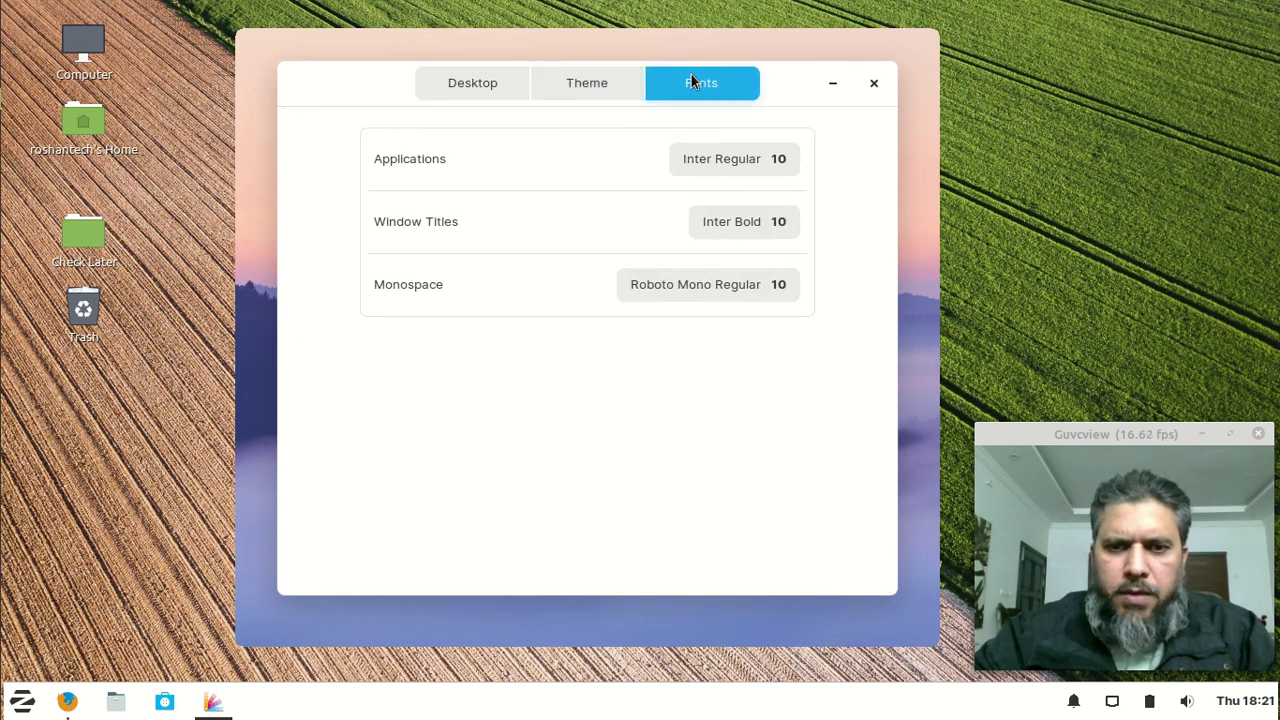
{"action": "left_click", "coordinate": [868, 80]}
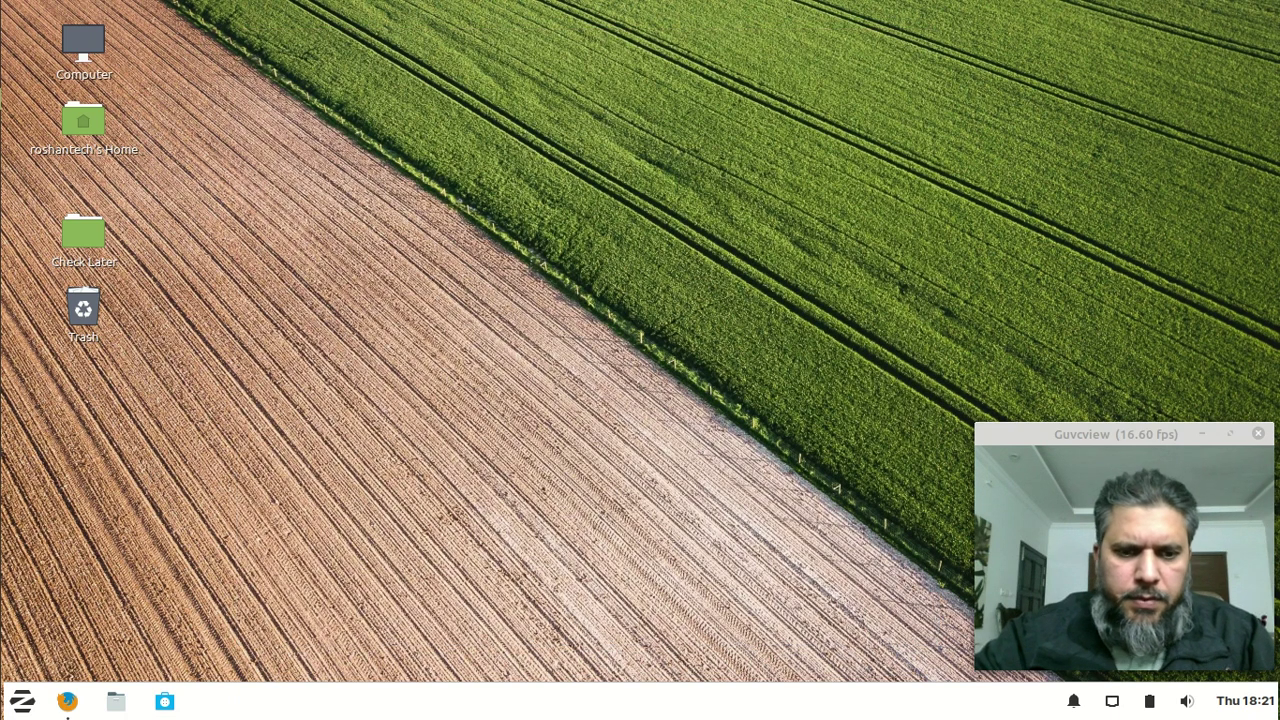
{"action": "mouse_move", "coordinate": [67, 701]}
{"action": "left_click", "coordinate": [78, 706]}
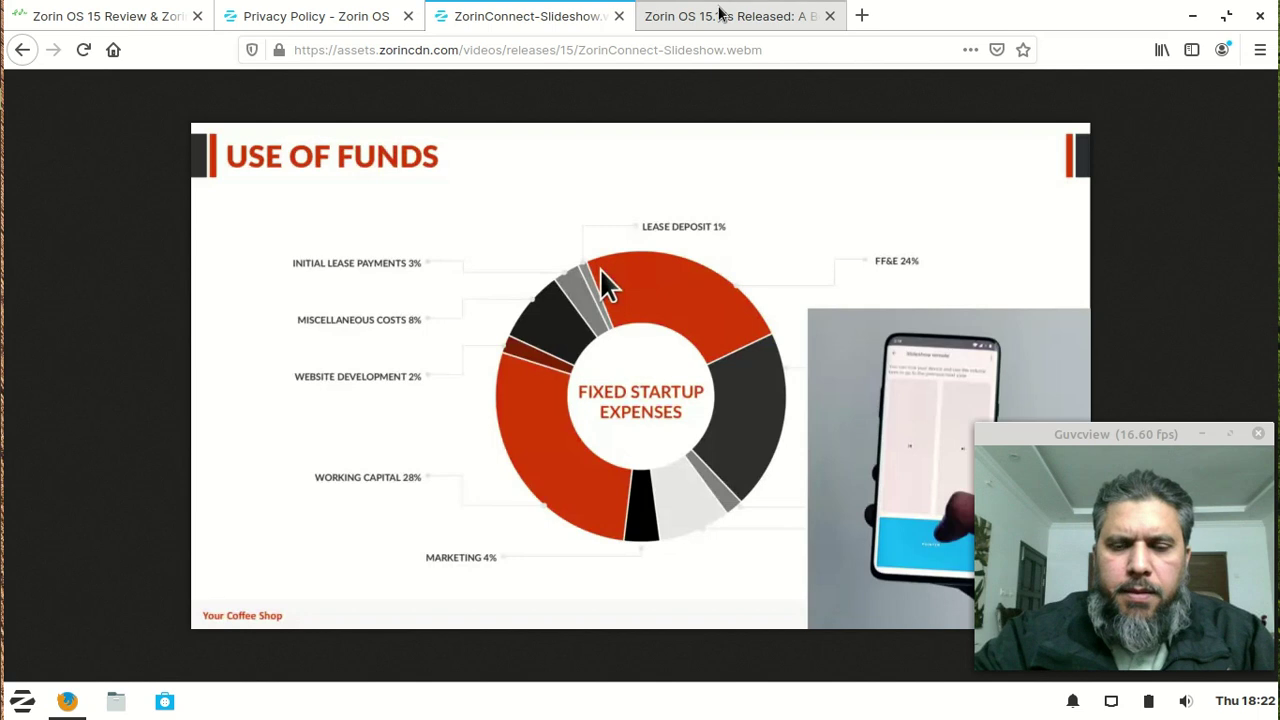
{"action": "left_click", "coordinate": [720, 14]}
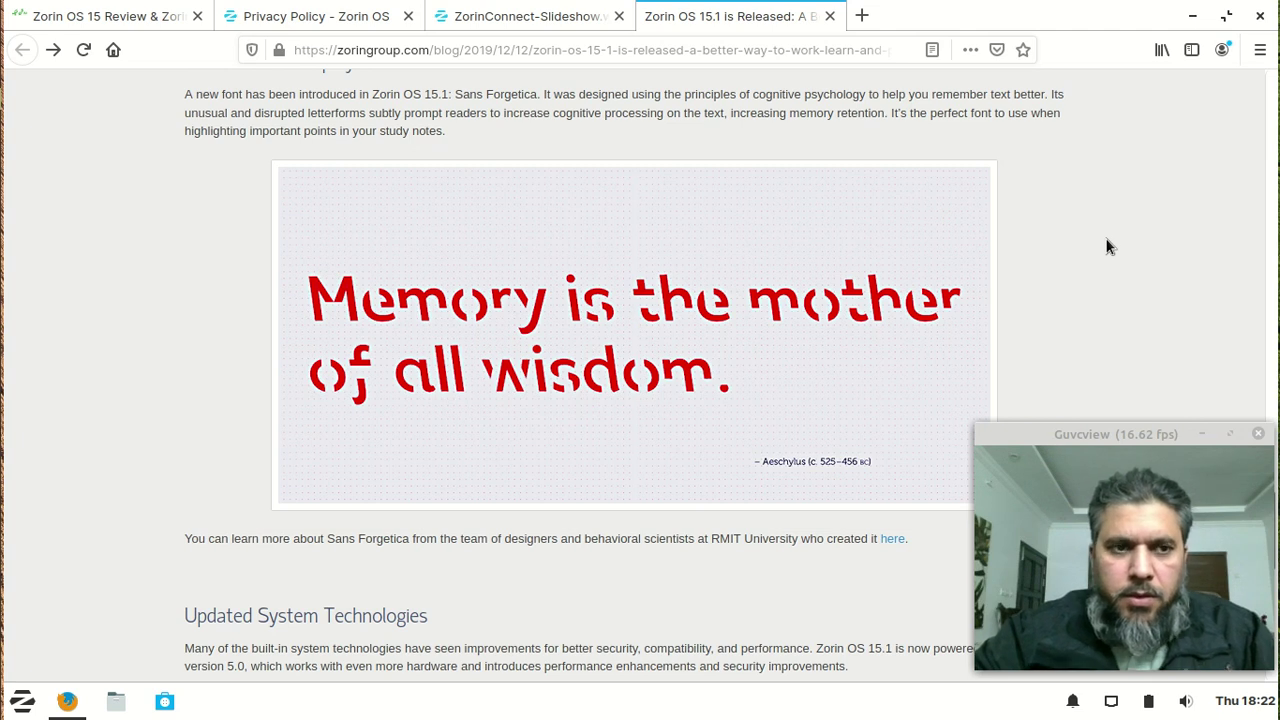
{"action": "left_click", "coordinate": [1190, 17]}
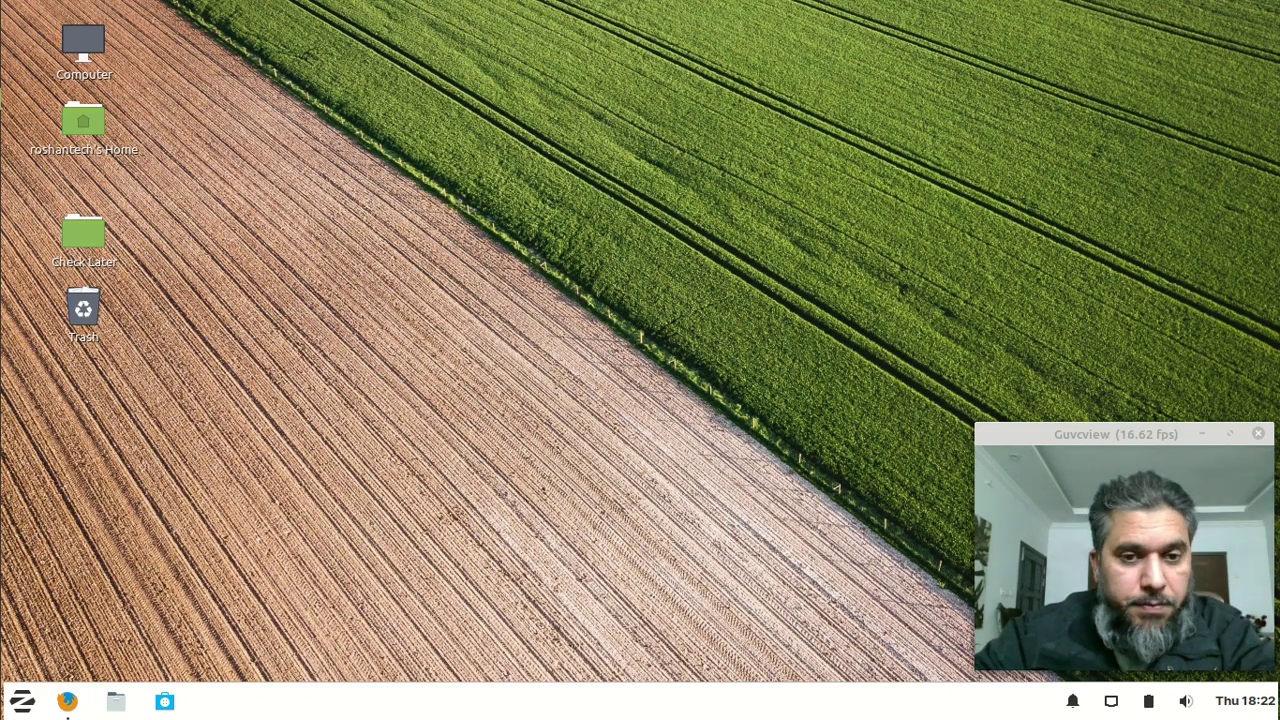
Step: Open the Zorin start menu from the taskbar's leftmost button
{"action": "left_click", "coordinate": [22, 702]}
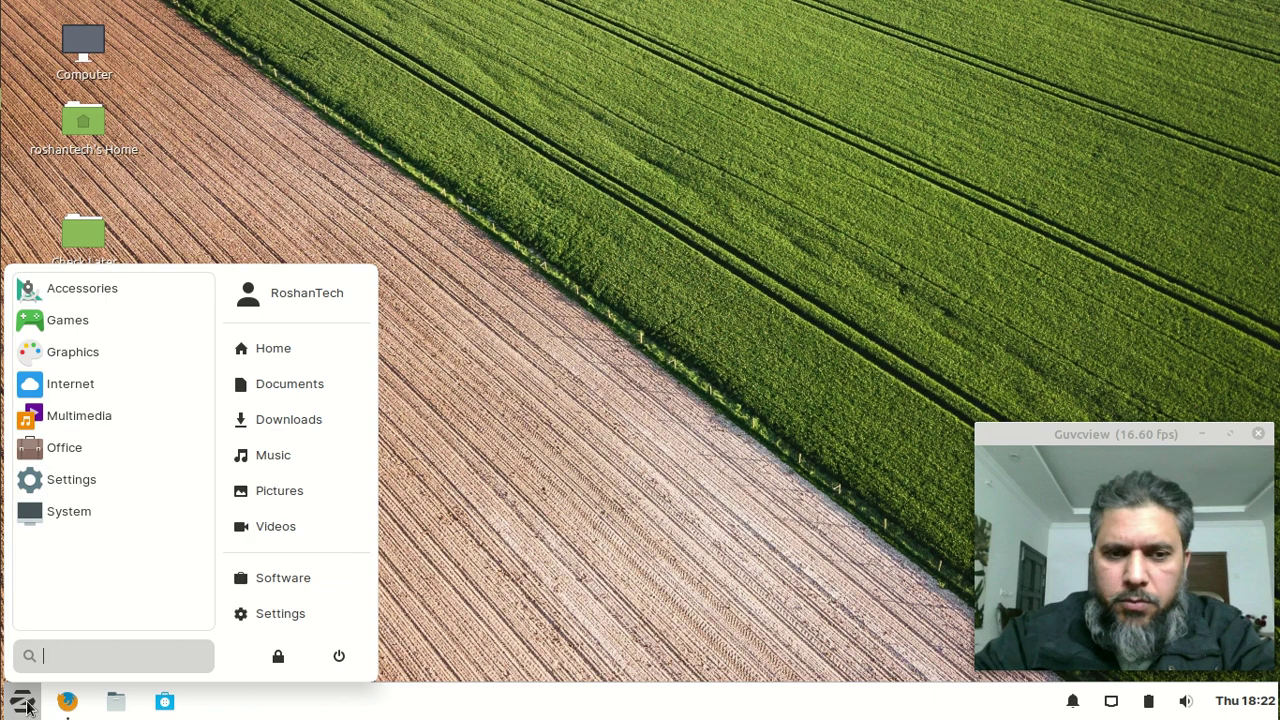